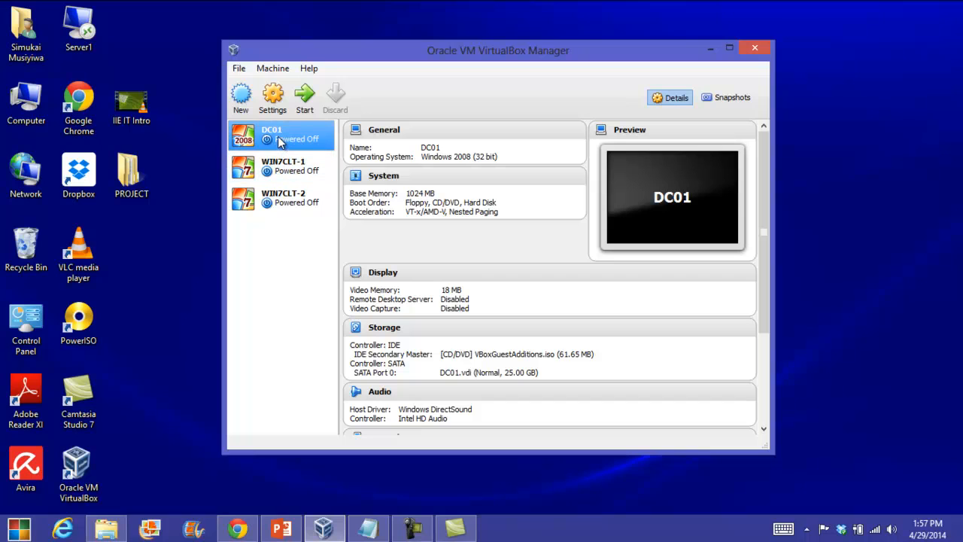
Add a SCSI controller to the storage settings of the DC01 virtual machine
click(272, 99)
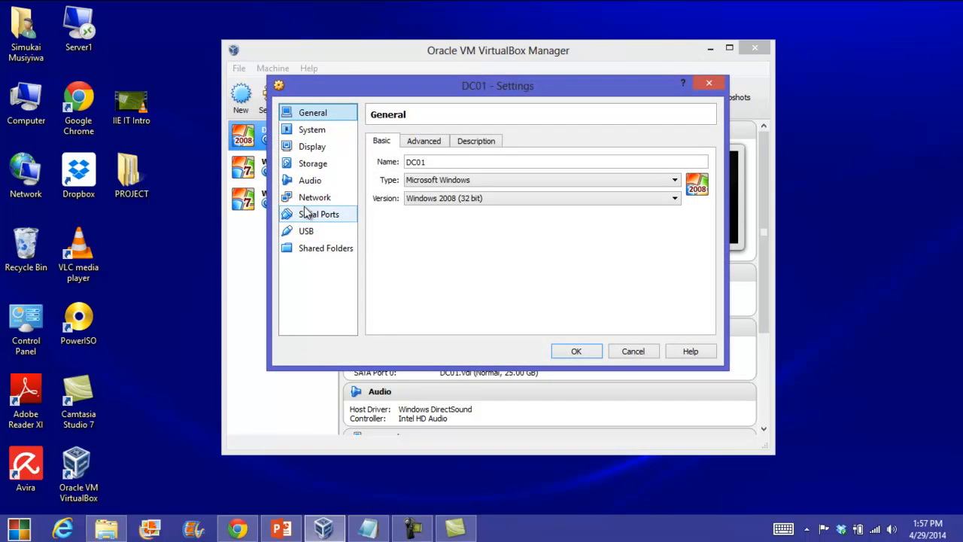
click(314, 163)
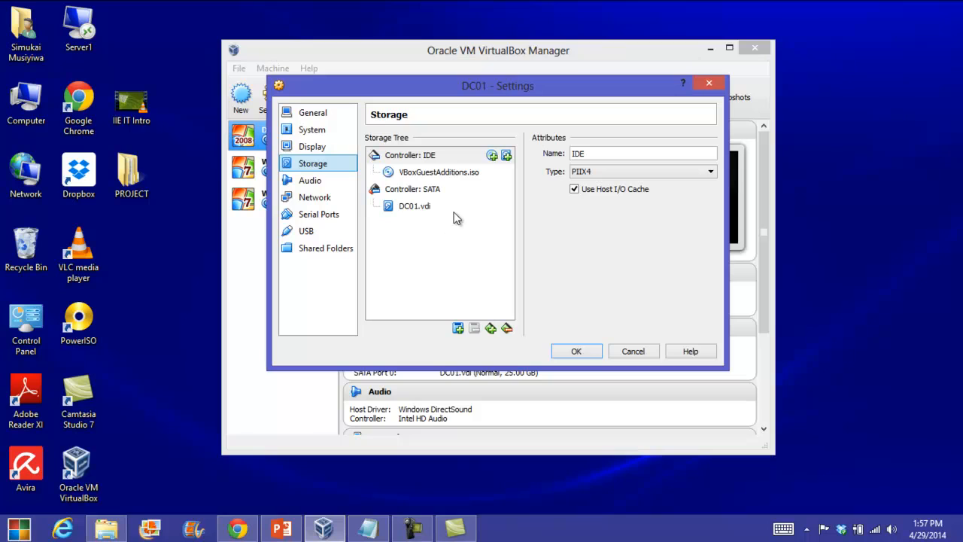
click(491, 330)
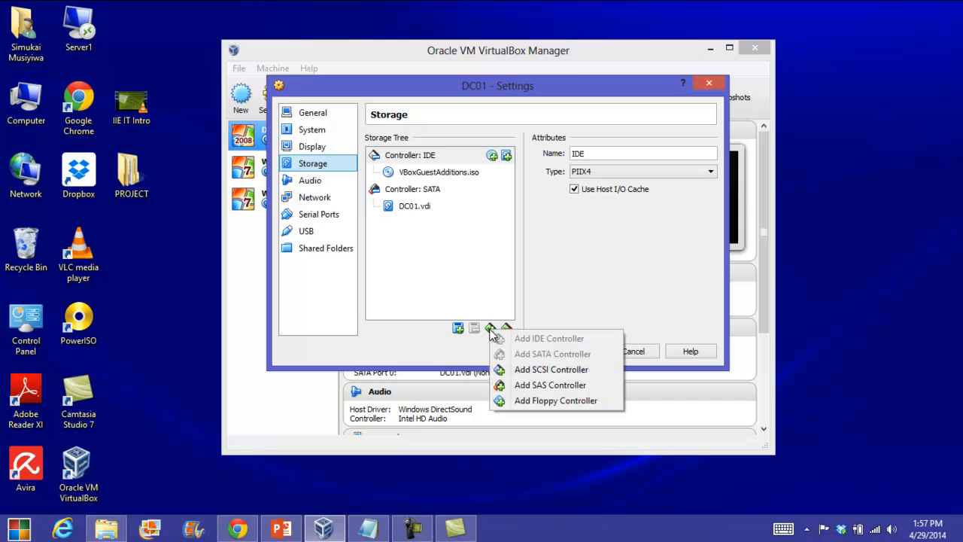
click(539, 372)
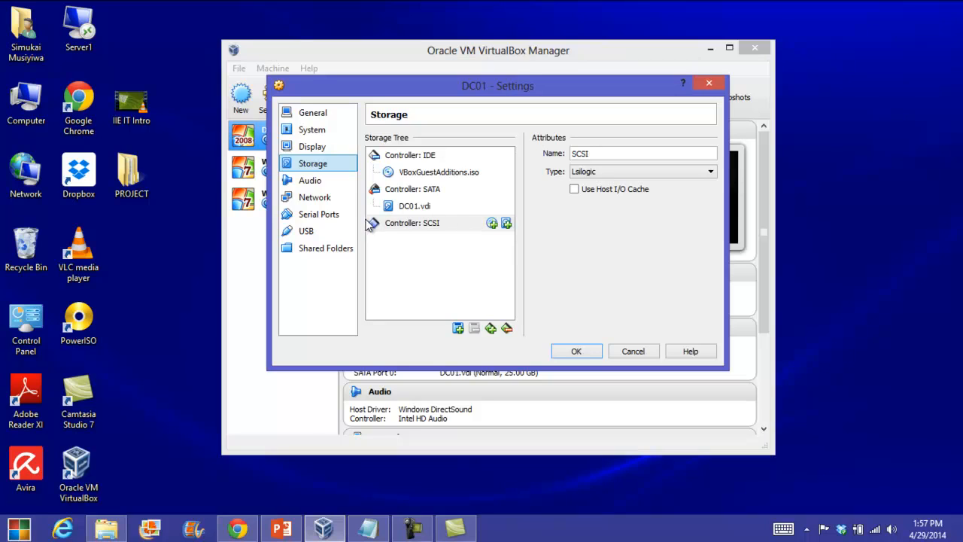
Set up a new dynamically allocated VDI hard disk on the SCSI controller and name it Mirror
click(507, 225)
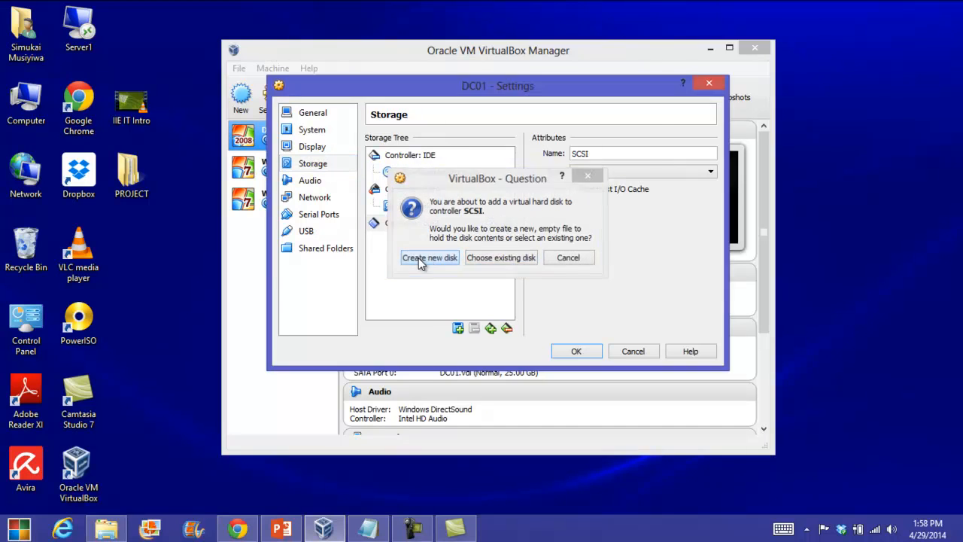
click(420, 258)
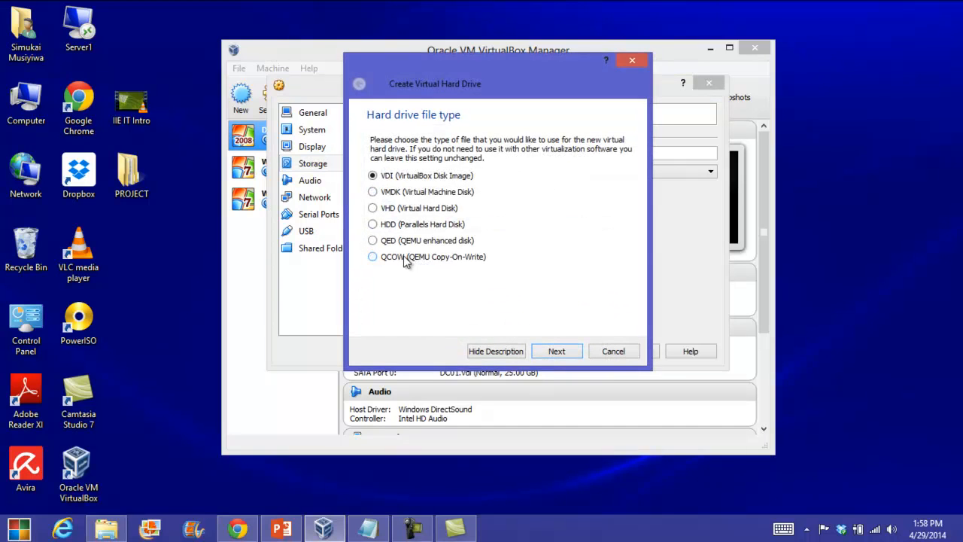
click(555, 352)
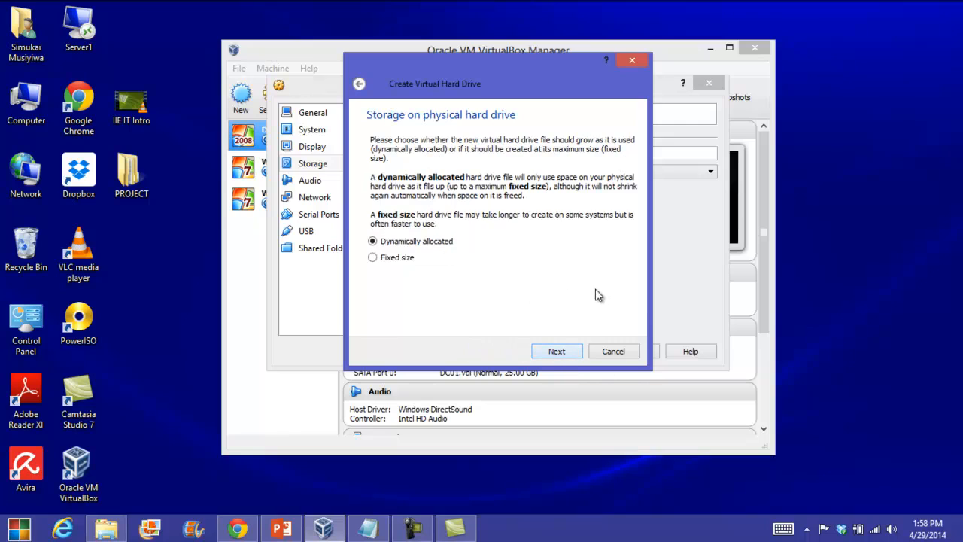
click(554, 352)
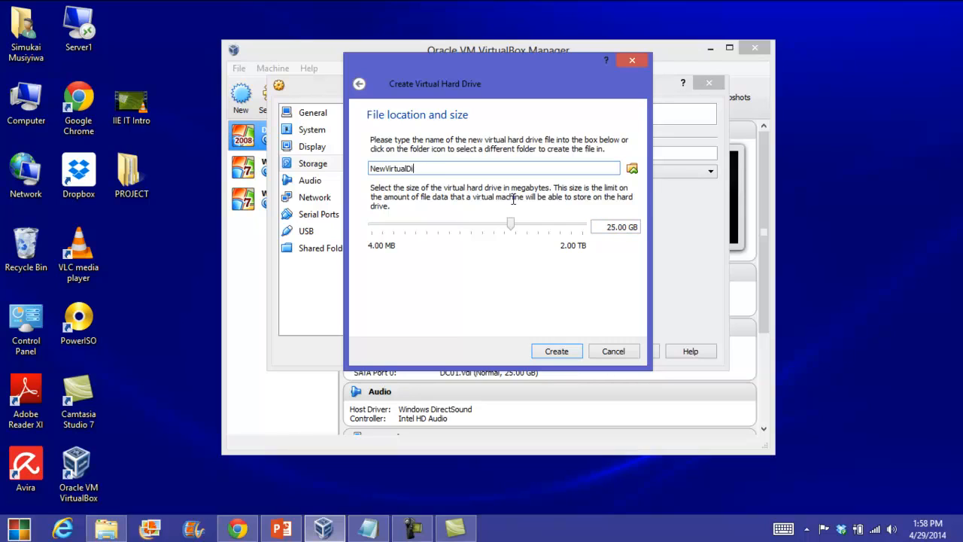
key(BackSpace)
key(BackSpace)
text(Mirror)
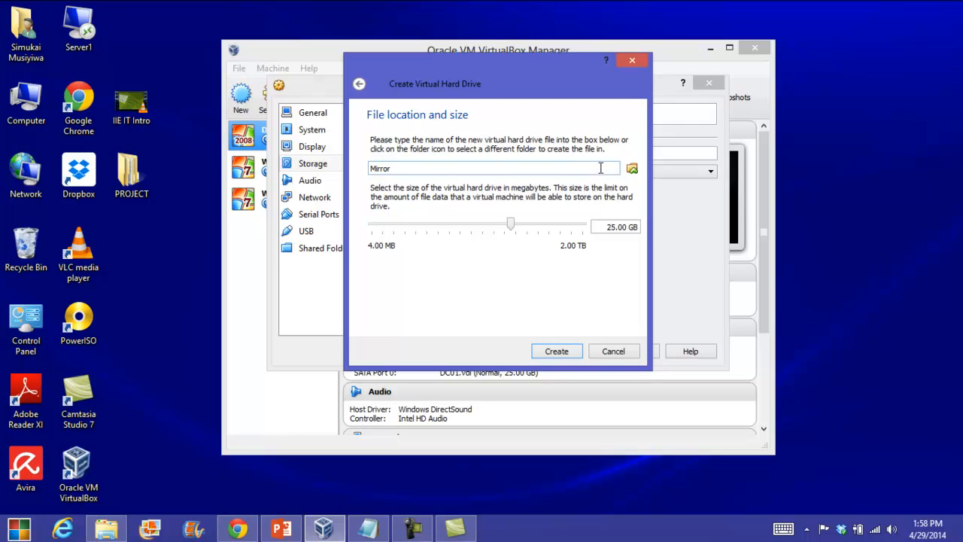
Set the Mirror disk's location to the F:\VIRTUALS\DC01 folder and create it with a size of 25 GB
click(632, 169)
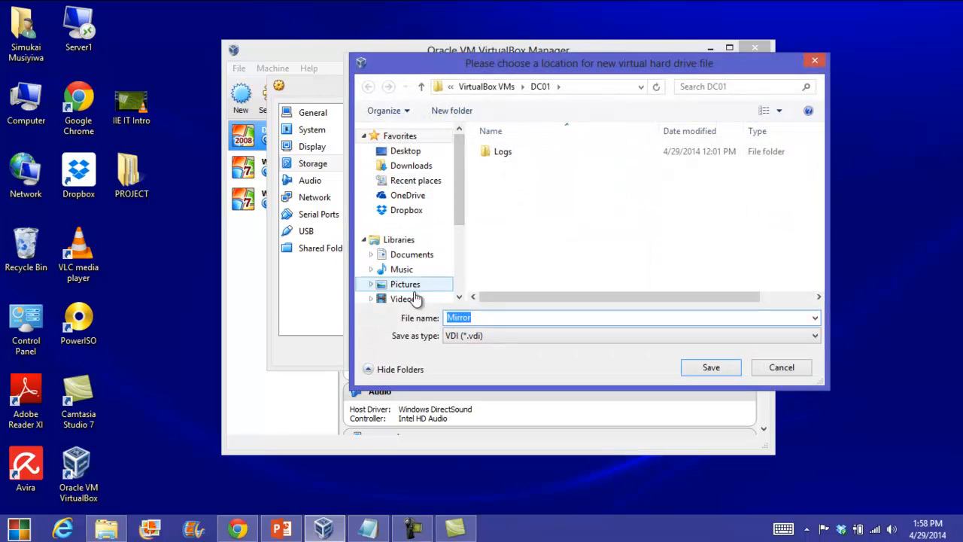
drag(459, 211, 459, 259)
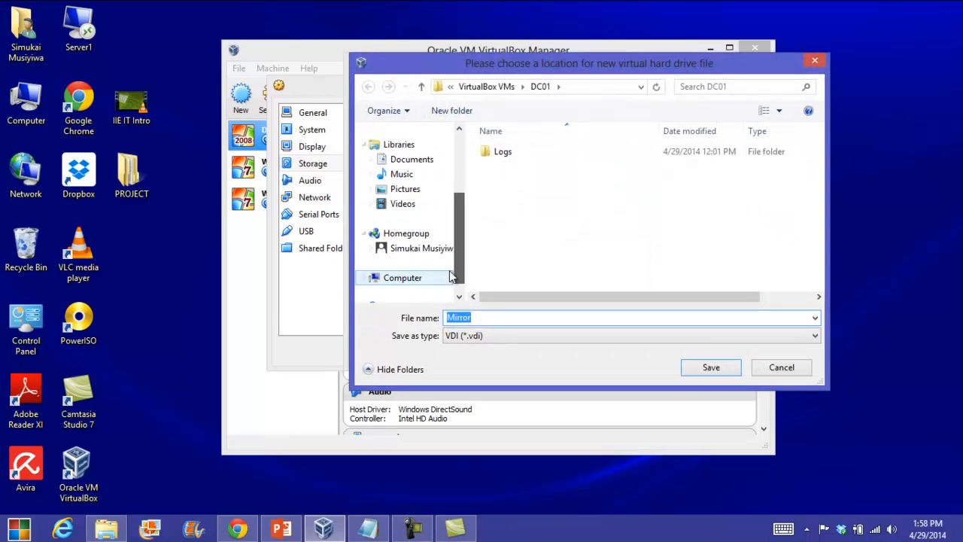
click(400, 277)
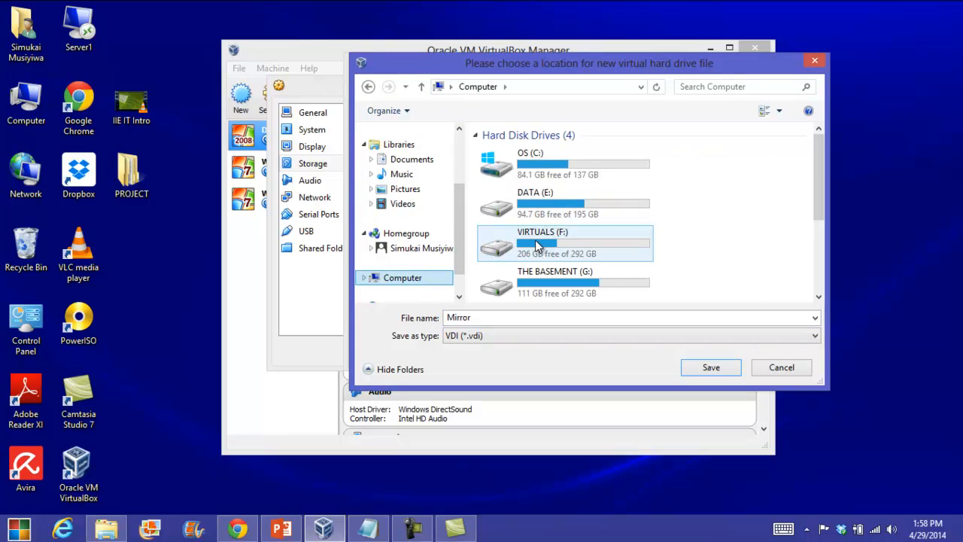
double_click(531, 241)
double_click(521, 166)
double_click(506, 153)
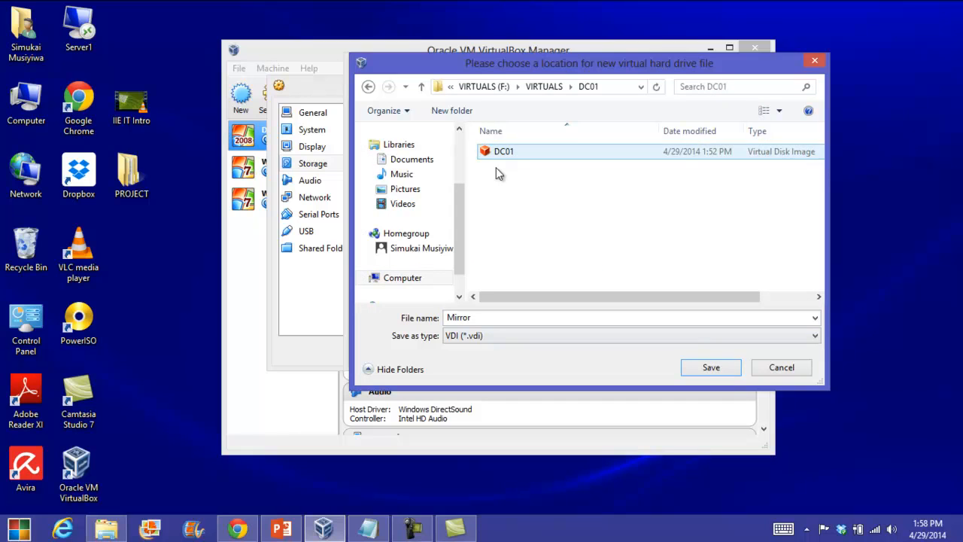
click(708, 369)
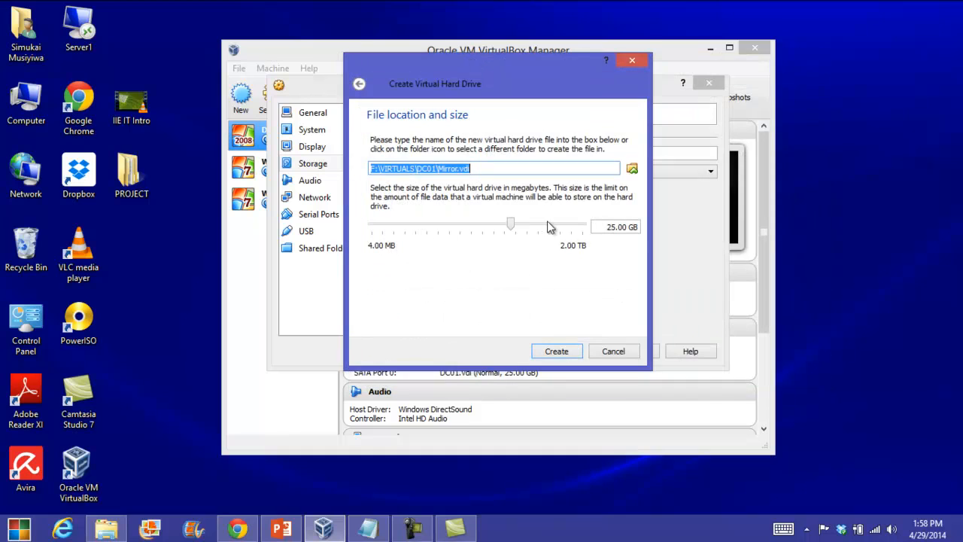
click(556, 351)
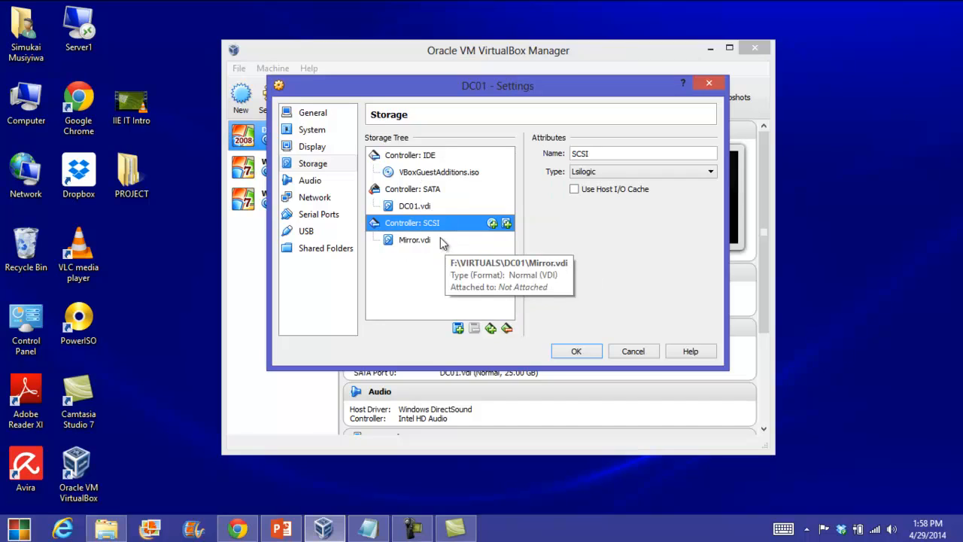
Set up another dynamically allocated VDI disk on the SCSI controller, sized 5 GB and named HDD1
click(507, 224)
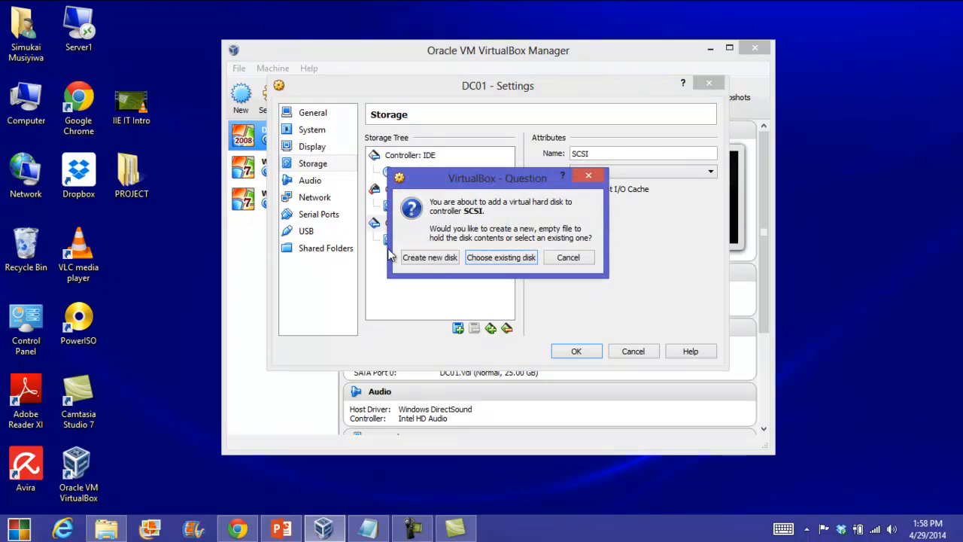
click(442, 259)
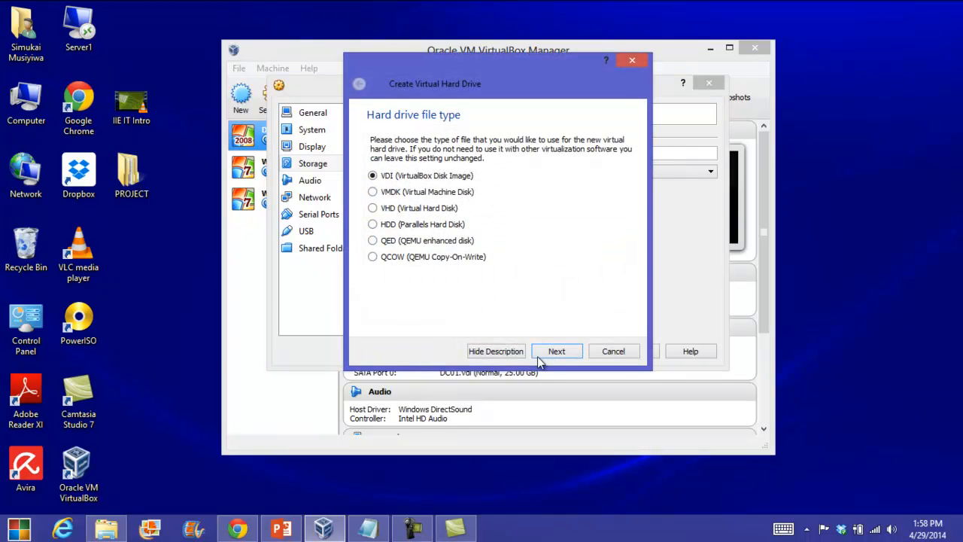
click(548, 350)
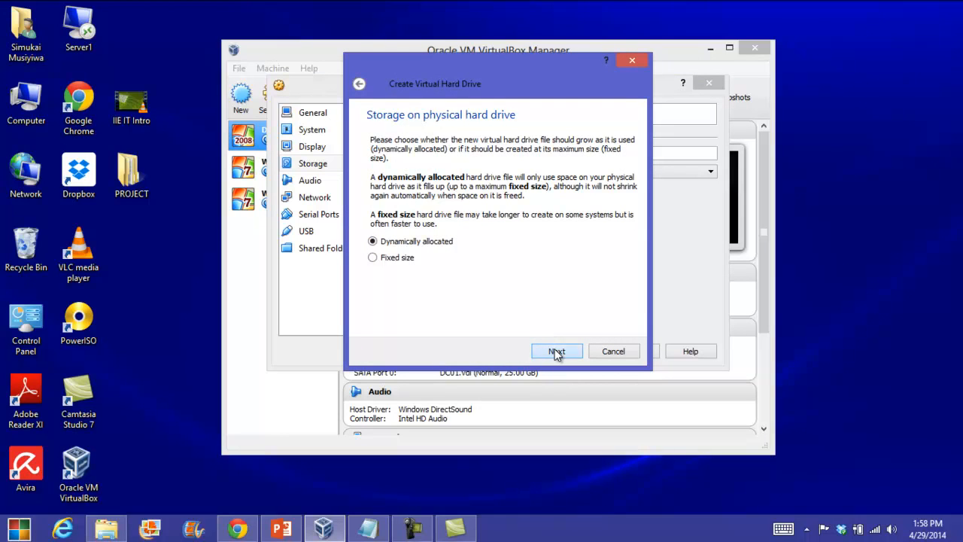
click(559, 350)
drag(628, 231, 602, 228)
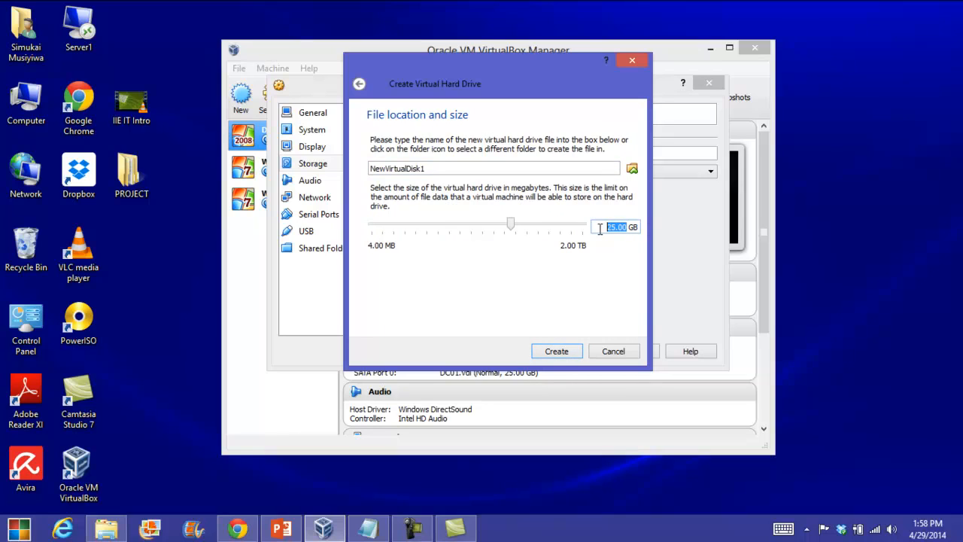
text(5)
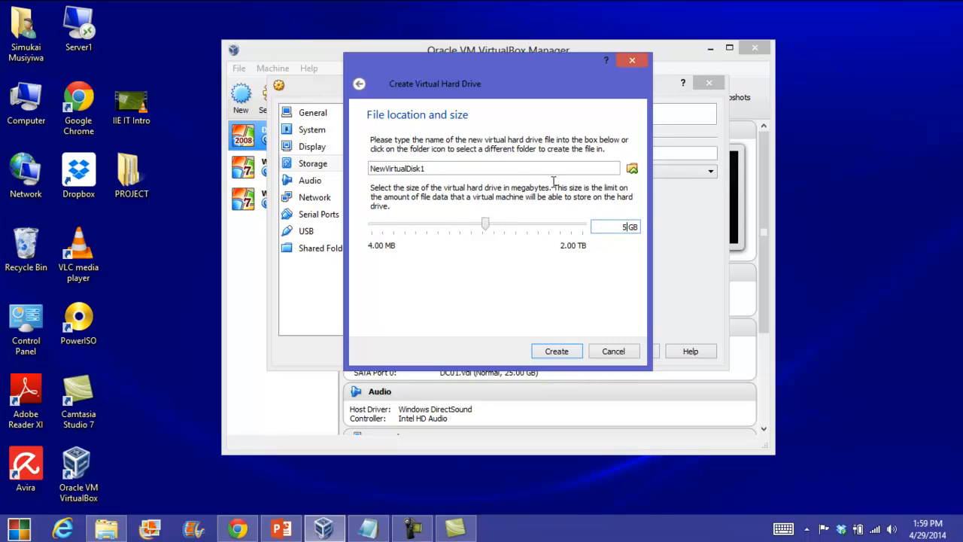
drag(476, 168, 369, 171)
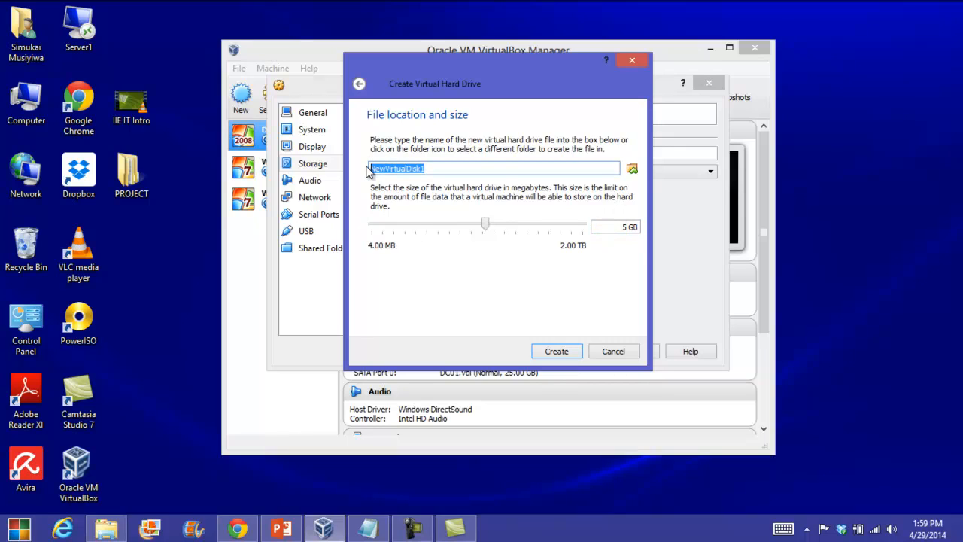
text(H)
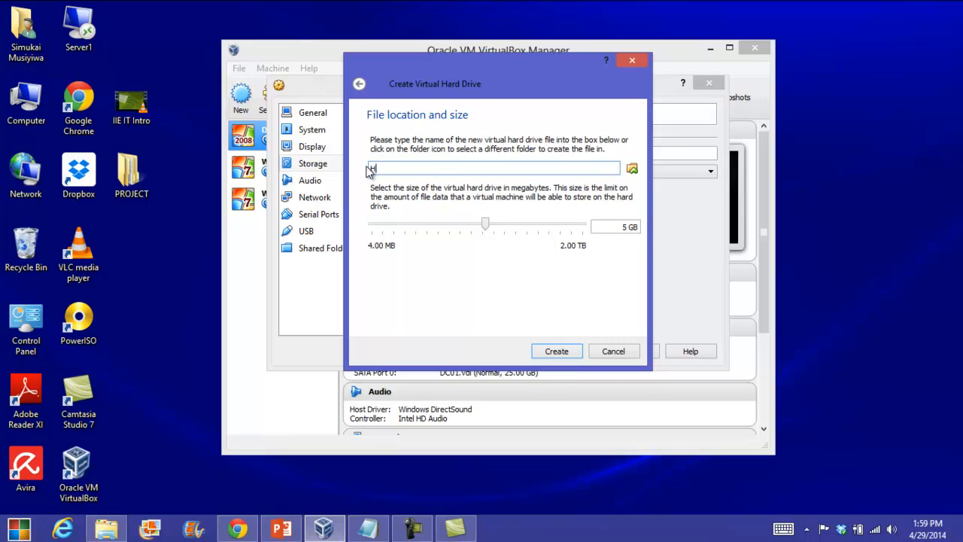
text(DD1)
Set the HDD1 disk's location to the F:\VIRTUALS\DC01 folder and create the disk
click(632, 168)
drag(457, 188, 458, 280)
click(419, 278)
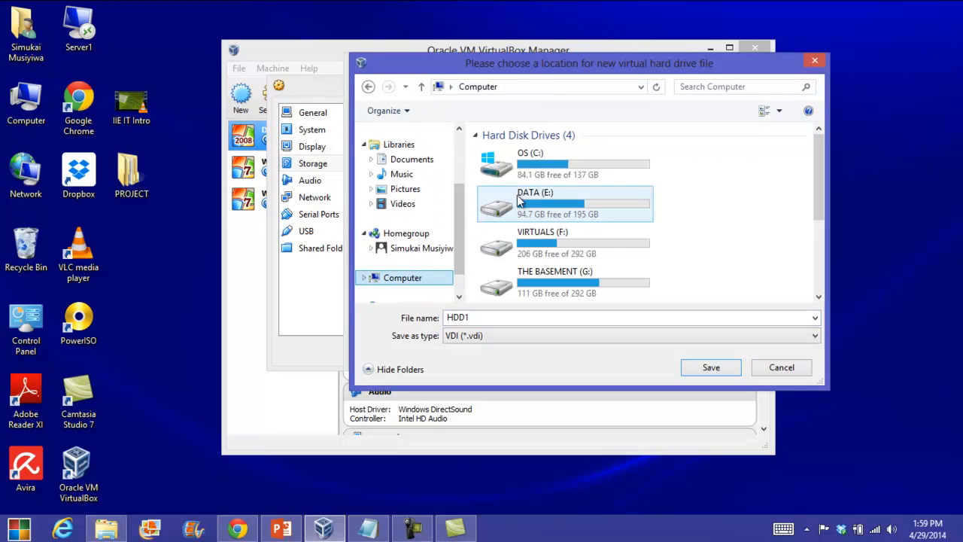
double_click(532, 249)
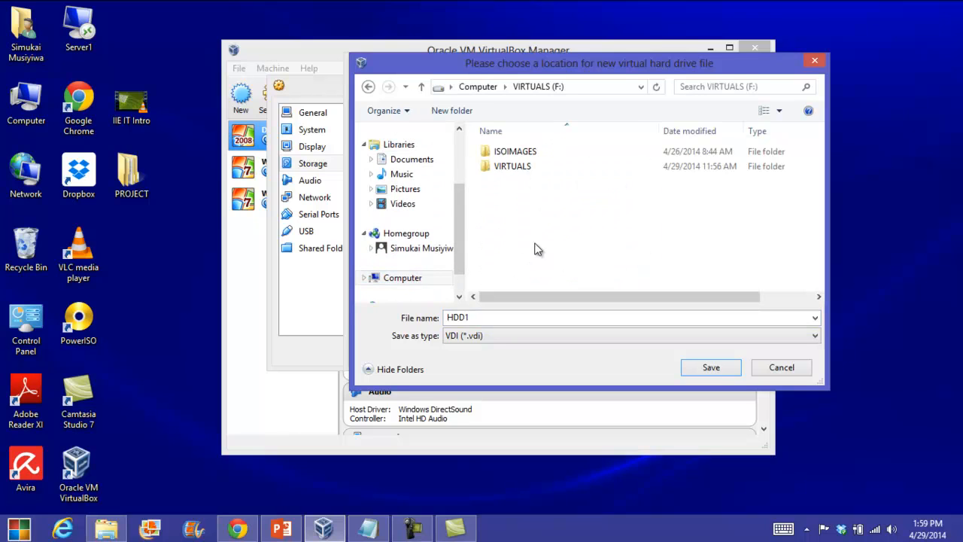
double_click(522, 167)
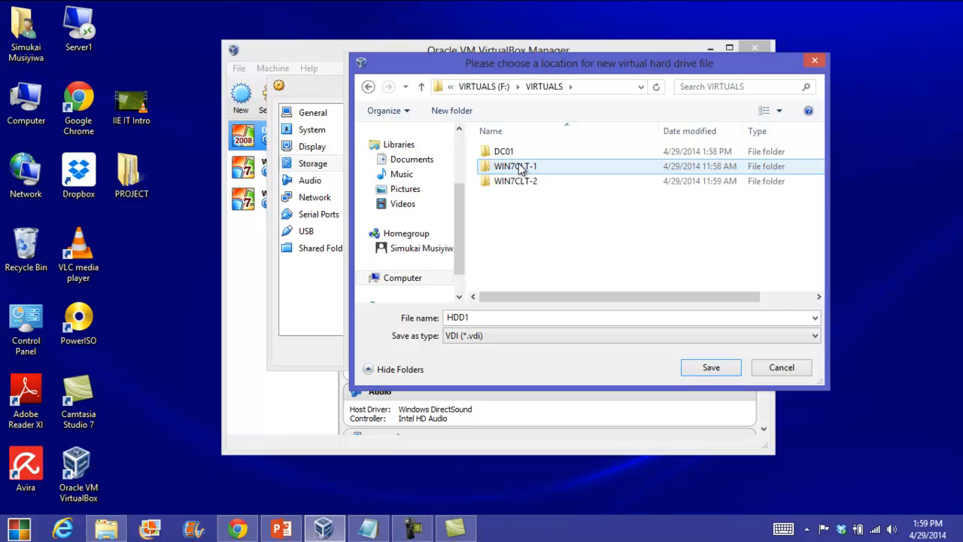
double_click(507, 151)
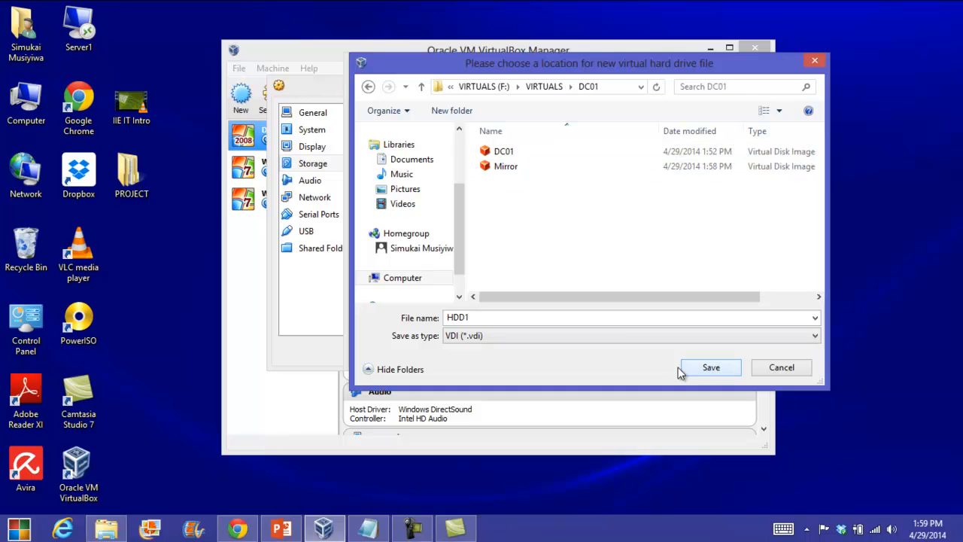
click(702, 372)
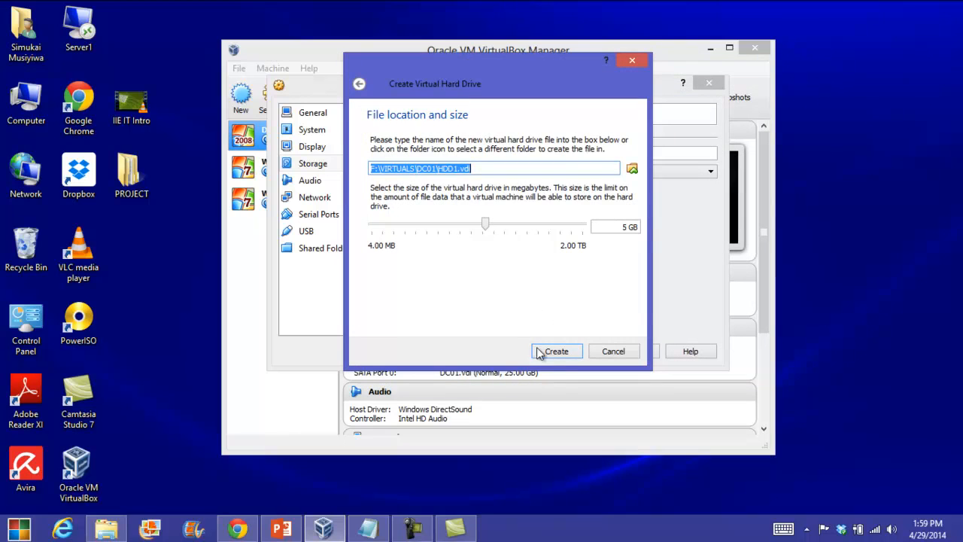
click(560, 348)
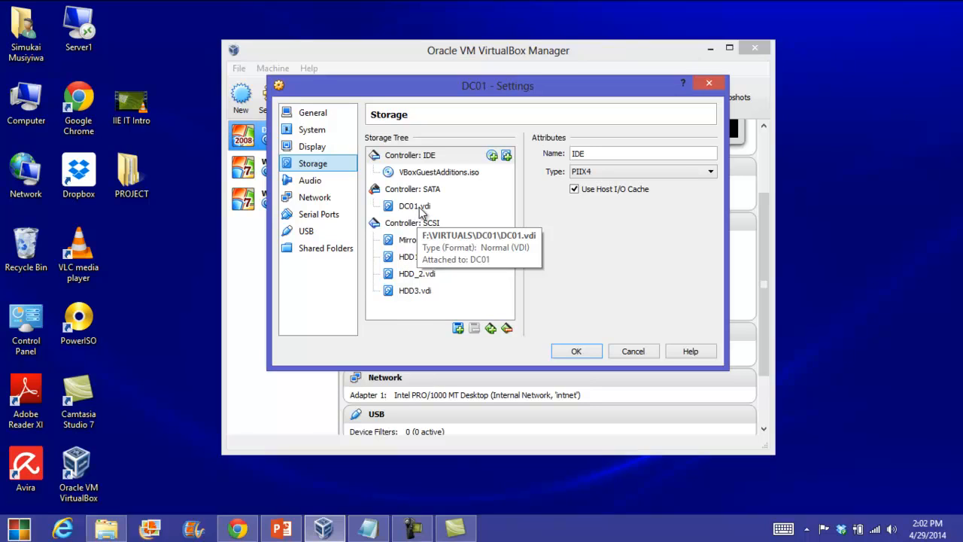
Save DC01's storage settings and start the DC01 virtual machine from the maximized manager window
click(583, 351)
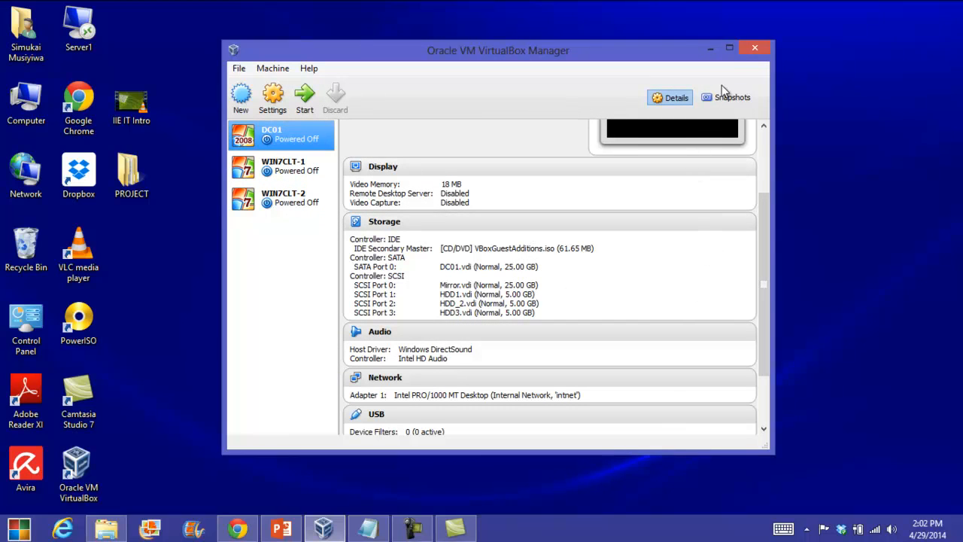
click(728, 48)
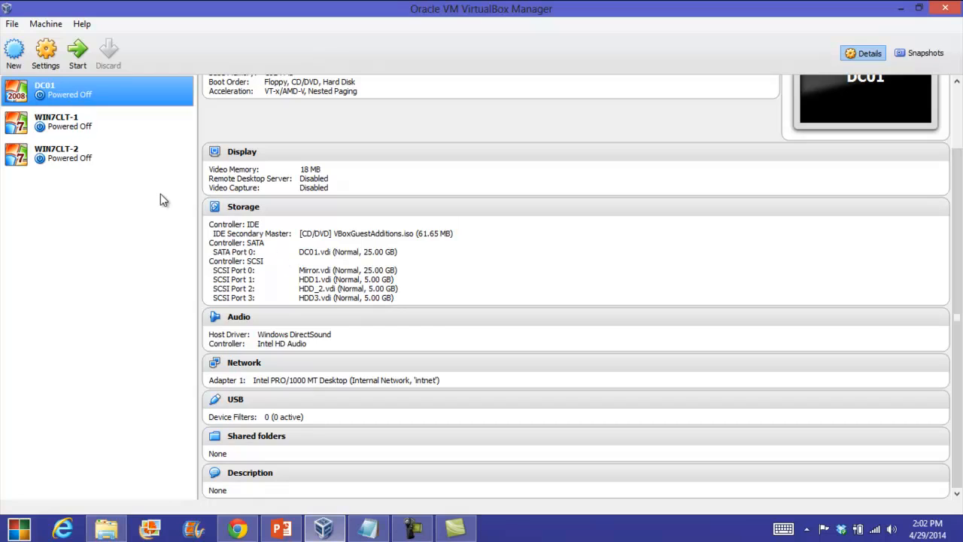
click(78, 54)
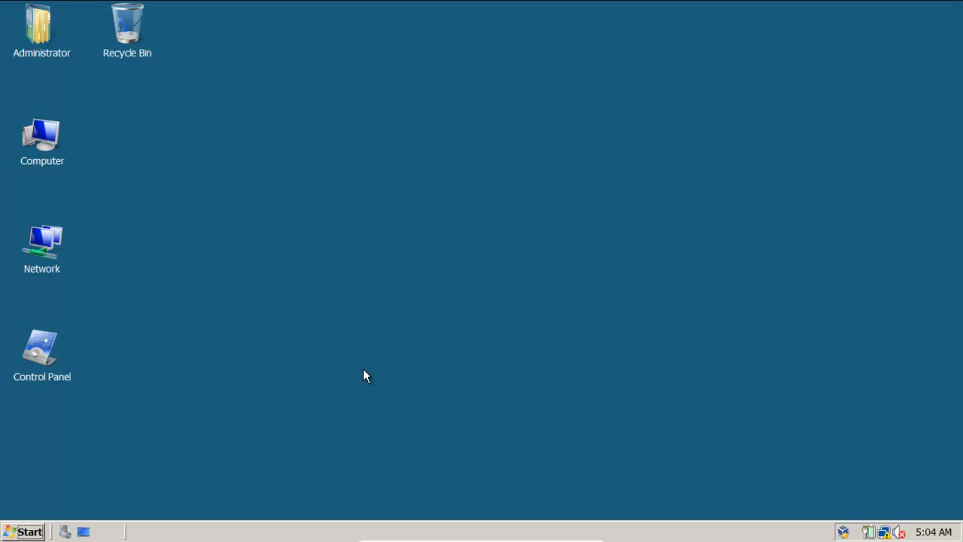
Open Disk Management in the DC01 guest by running diskmgmt.msc
click(29, 533)
click(60, 497)
text(dis)
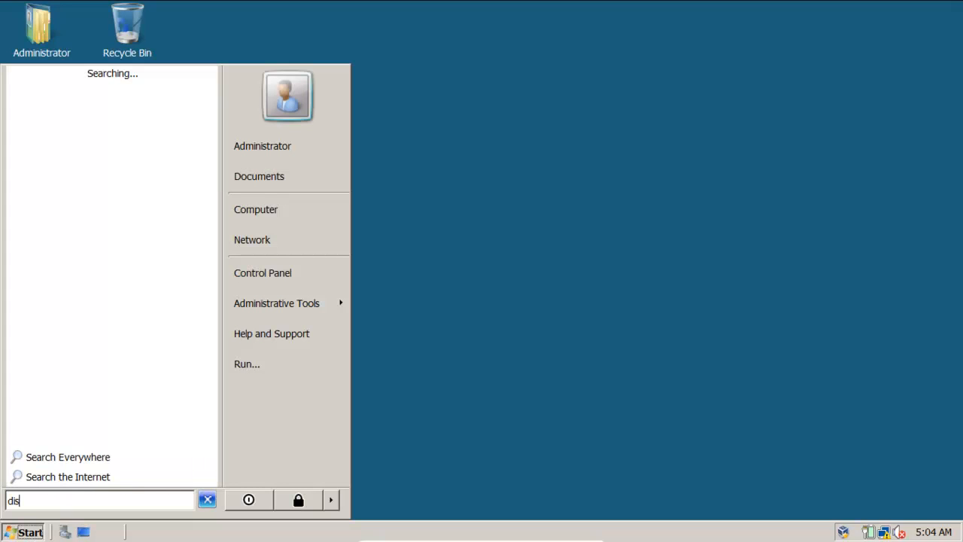
text(kmgmt)
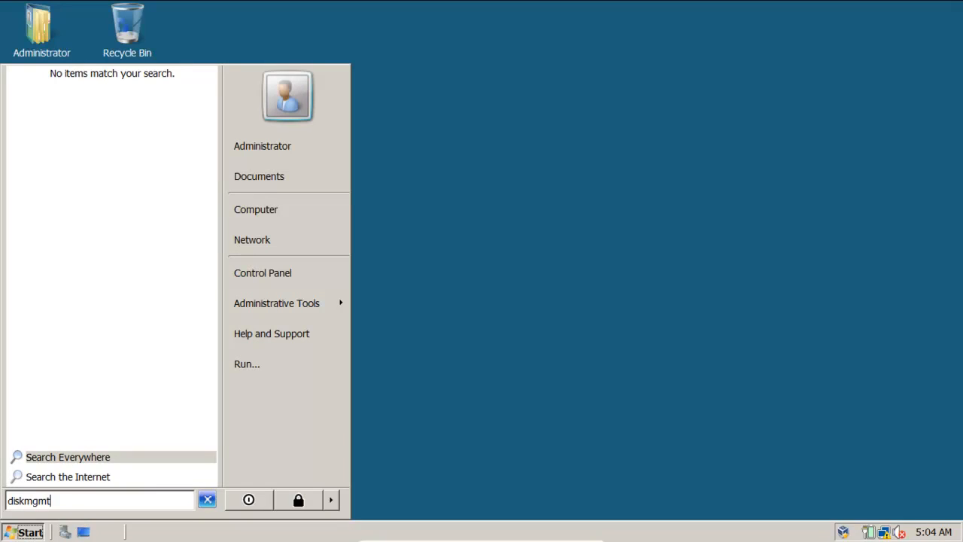
text(.msc)
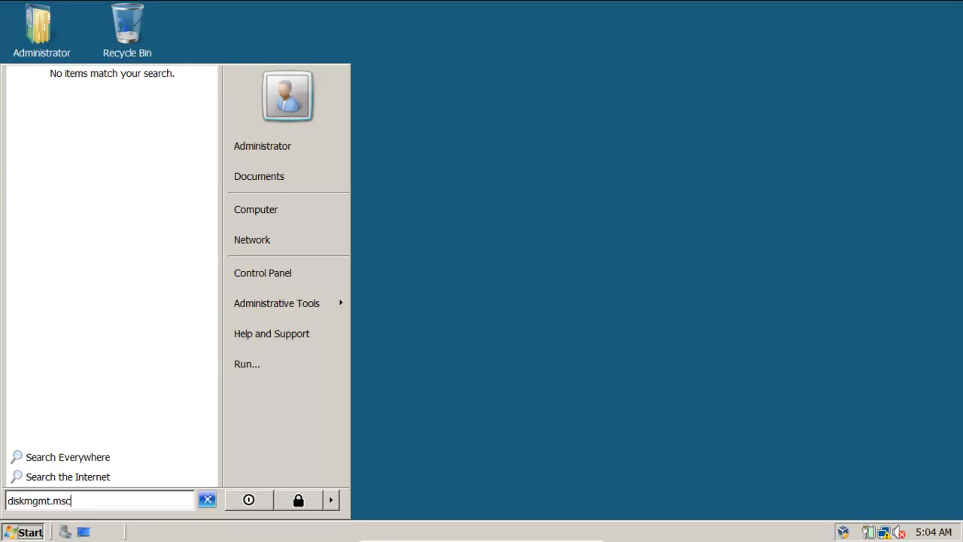
key(Return)
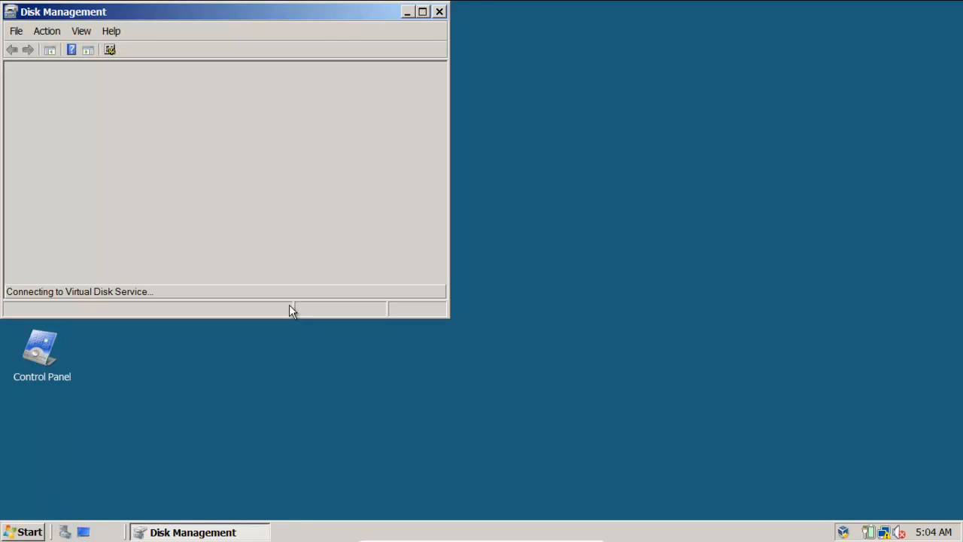
Check which drives are listed in the Computer window, keeping Disk Management moved aside, and close the Computer window
drag(290, 13, 767, 85)
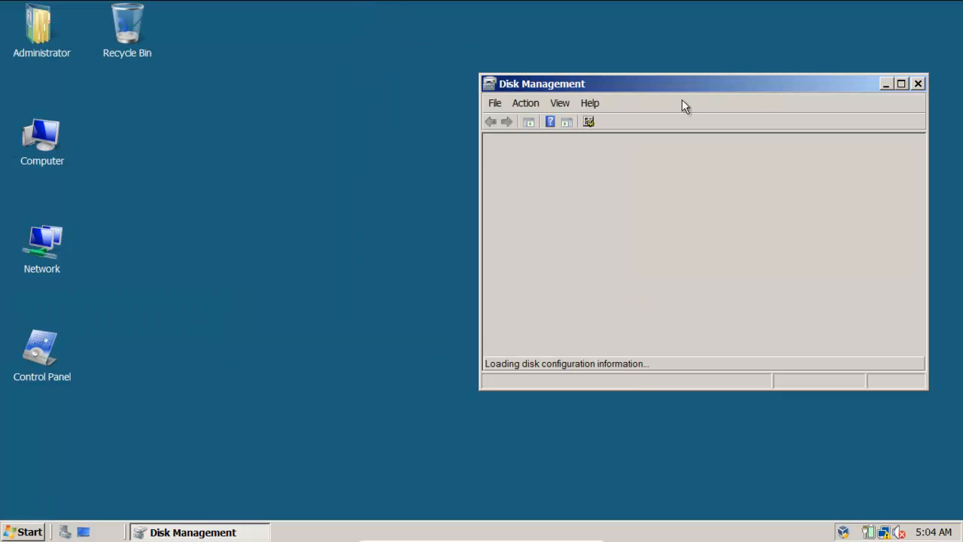
click(28, 532)
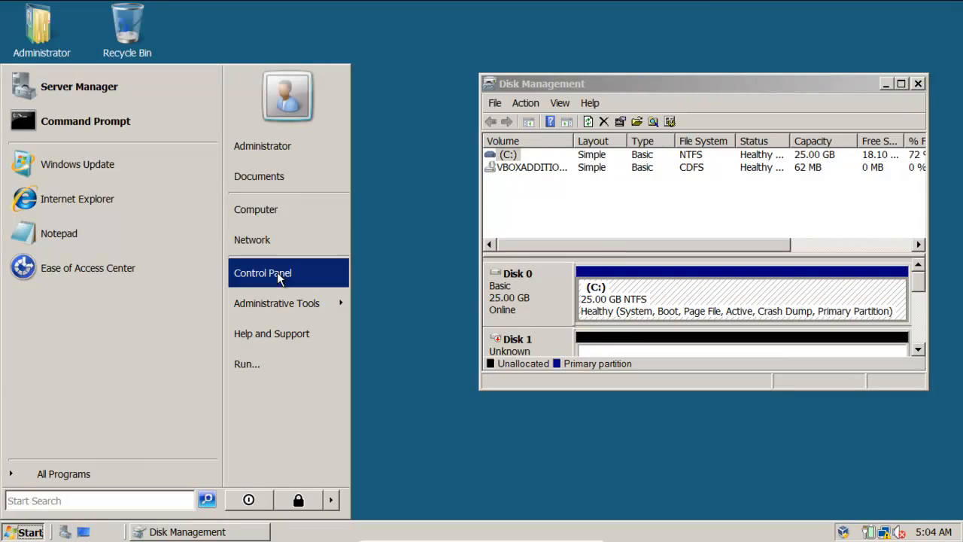
click(280, 211)
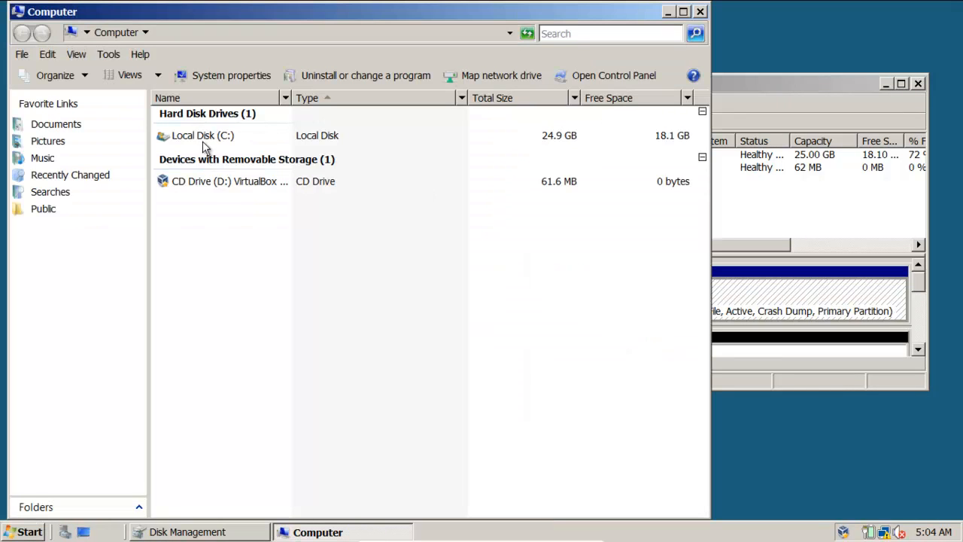
mouse_move(201, 143)
click(699, 13)
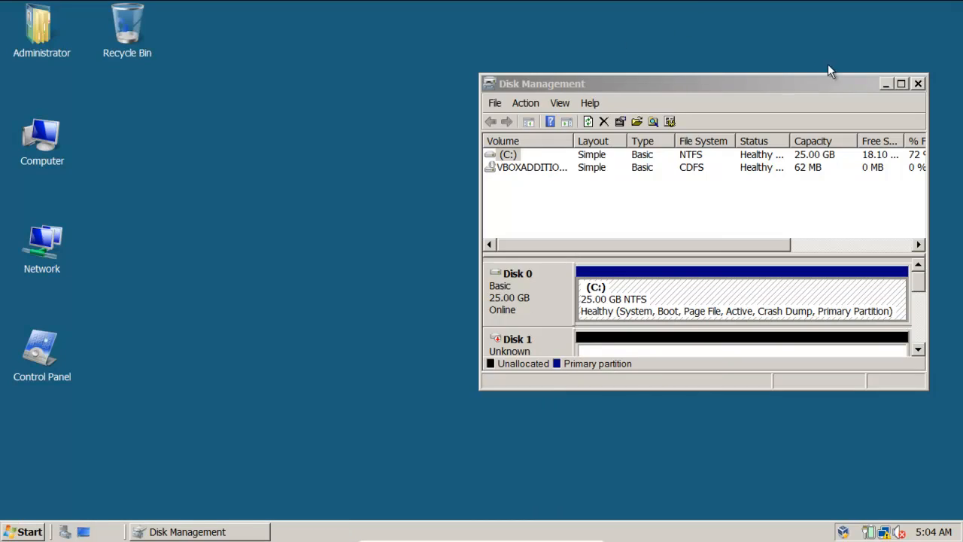
Maximize Disk Management and bring Disk 1, Disk 2, Disk 3 and Disk 4 online
click(902, 84)
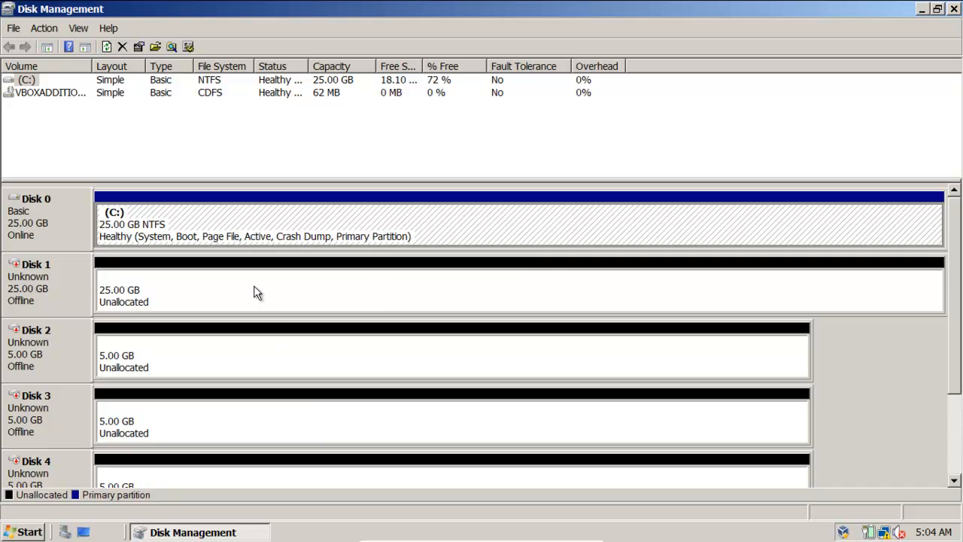
drag(954, 374, 952, 338)
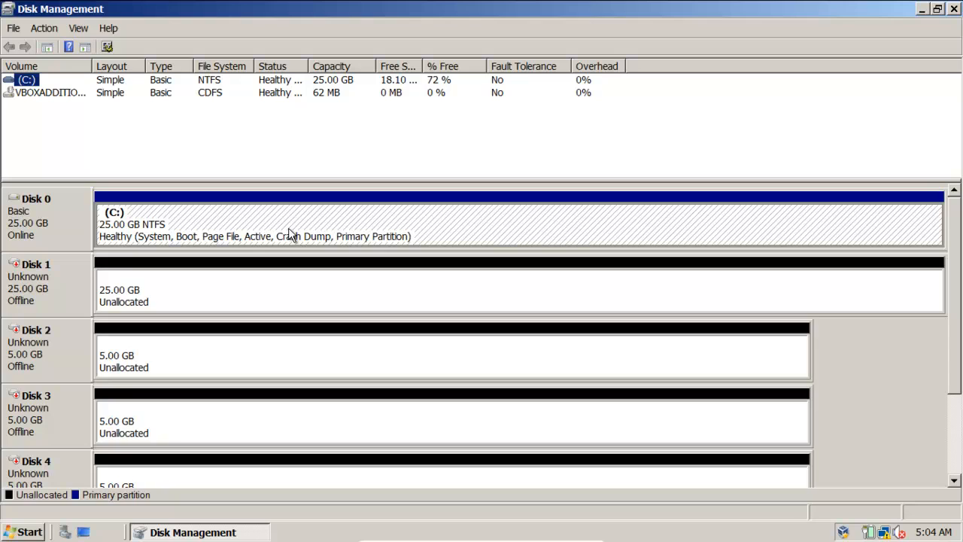
right_click(47, 280)
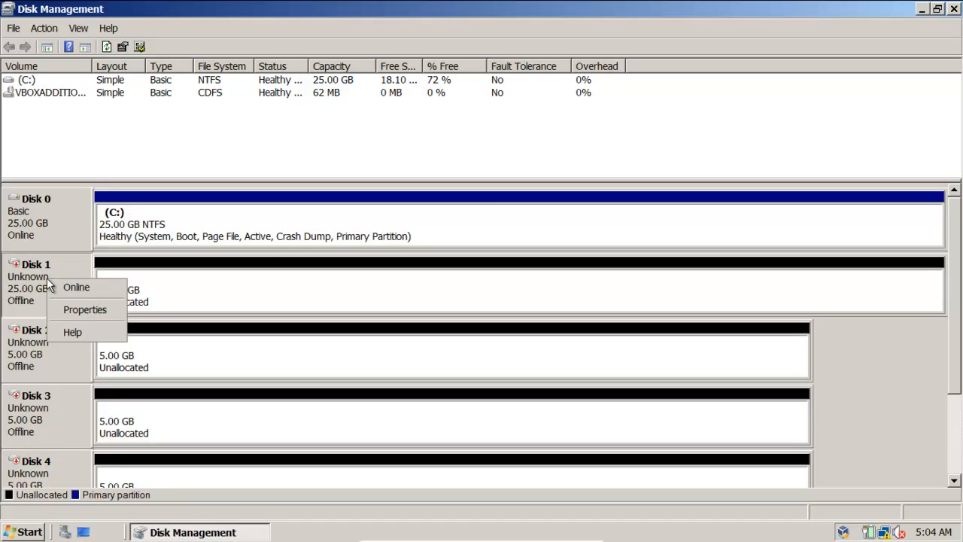
click(91, 286)
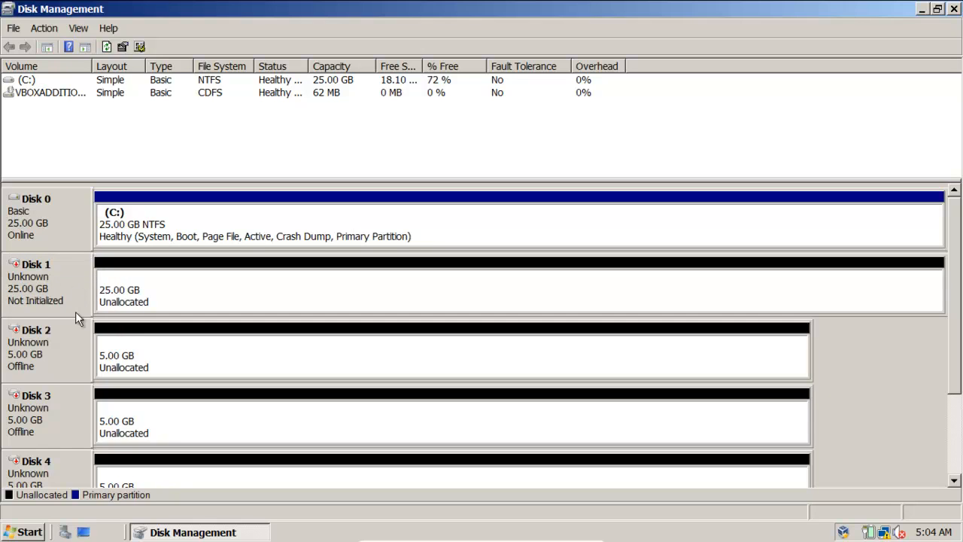
right_click(48, 347)
click(70, 348)
right_click(45, 408)
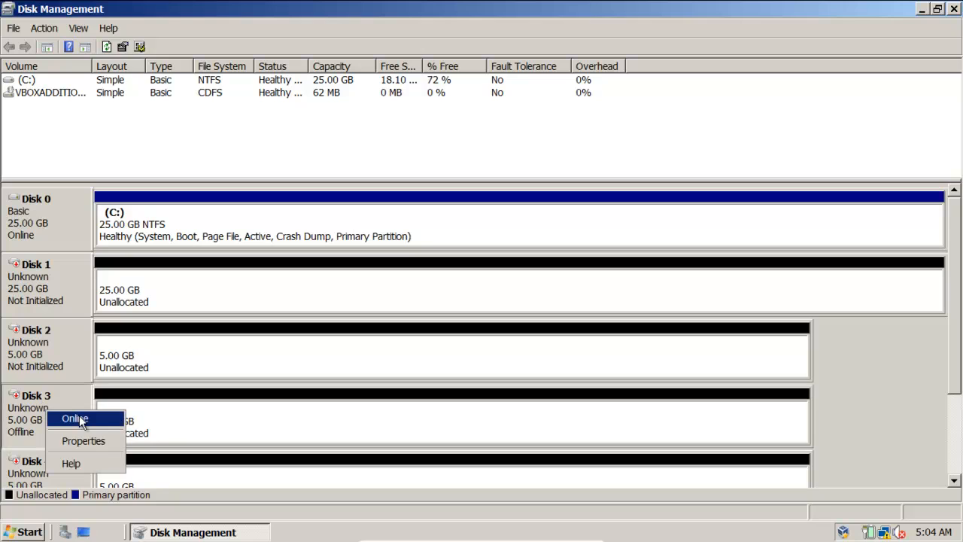
click(75, 418)
right_click(44, 468)
click(71, 412)
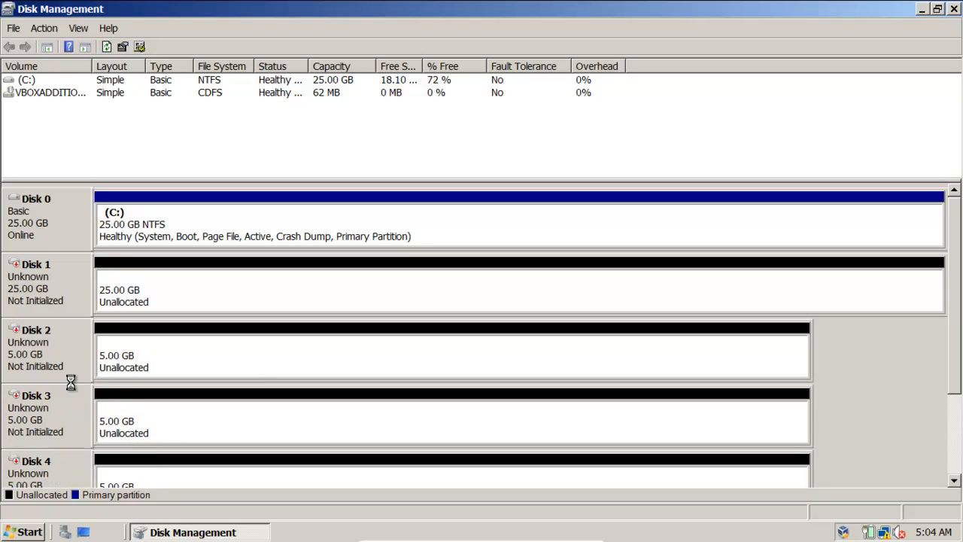
Initialize Disks 1 through 4 with the MBR (Master Boot Record) partition style
right_click(45, 295)
click(60, 301)
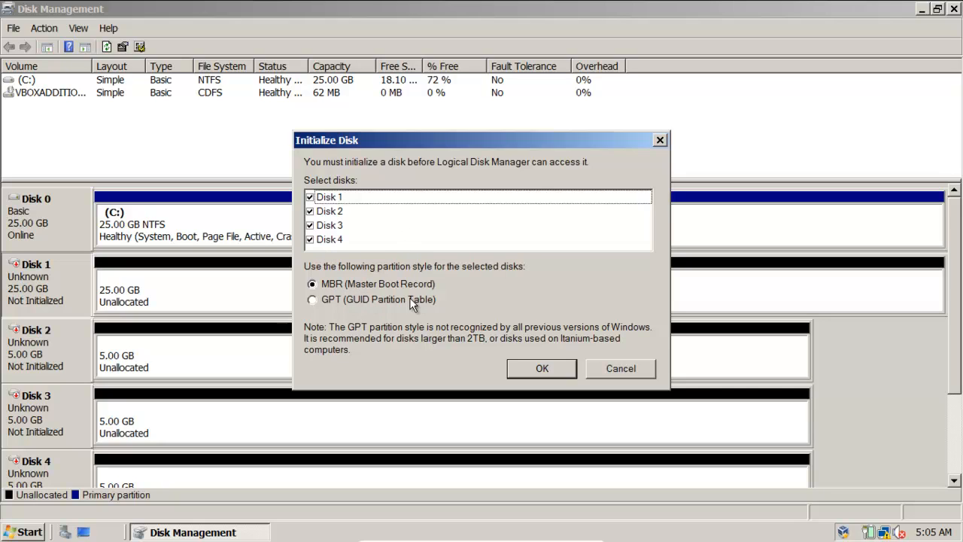
click(536, 371)
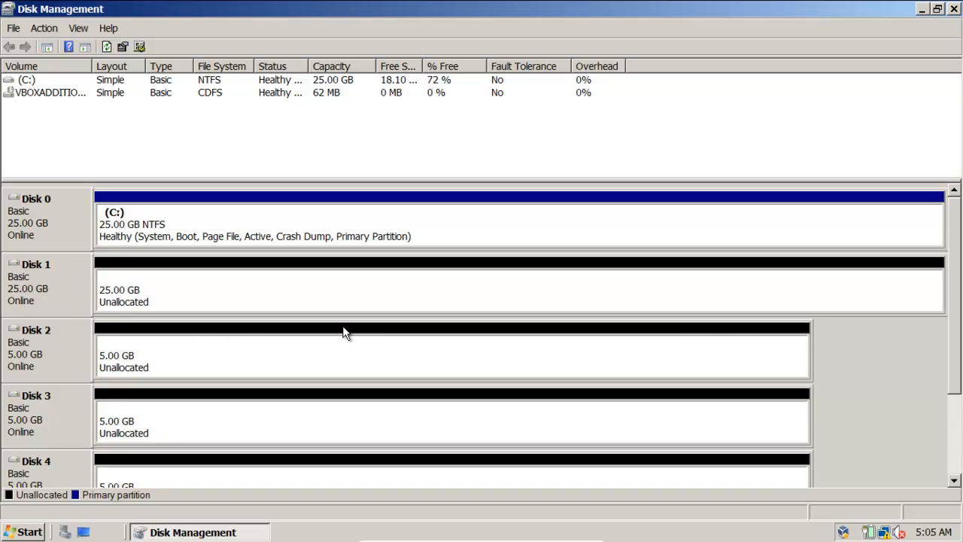
Convert the three 5 GB disks, Disk 2, Disk 3 and Disk 4, to dynamic disks
click(954, 399)
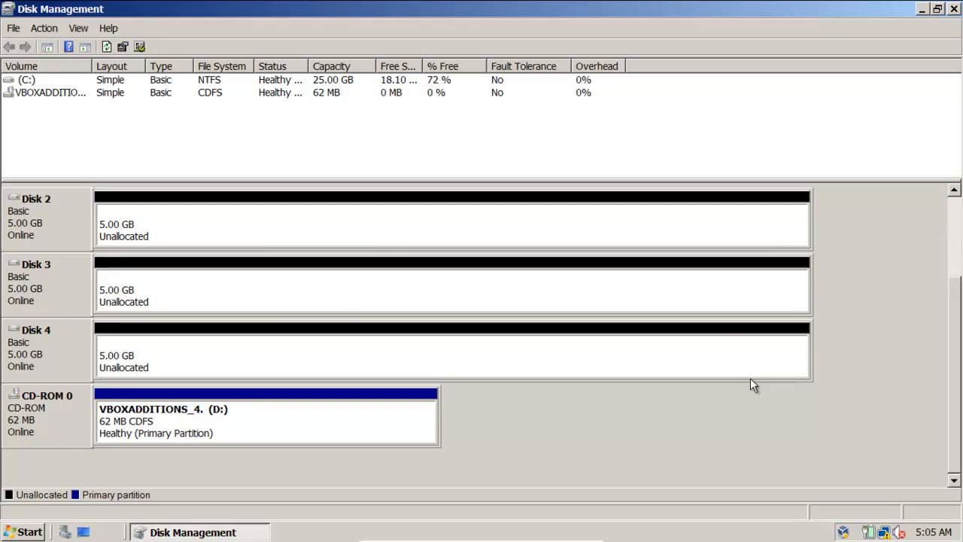
drag(954, 389, 954, 342)
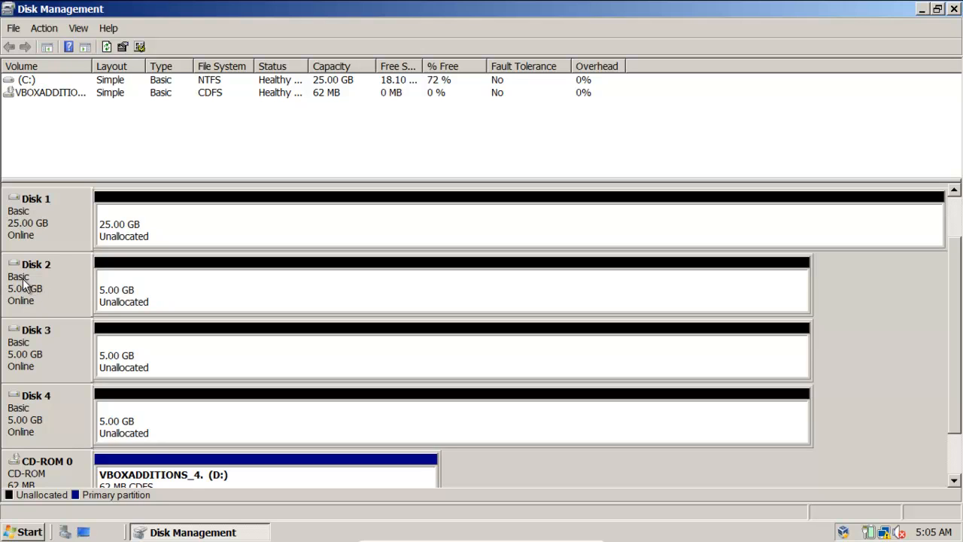
right_click(56, 286)
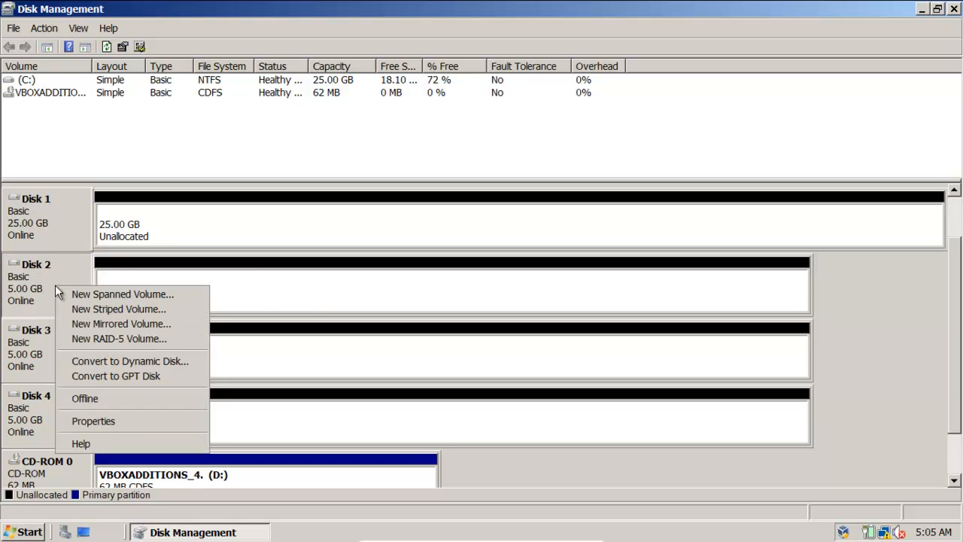
click(124, 361)
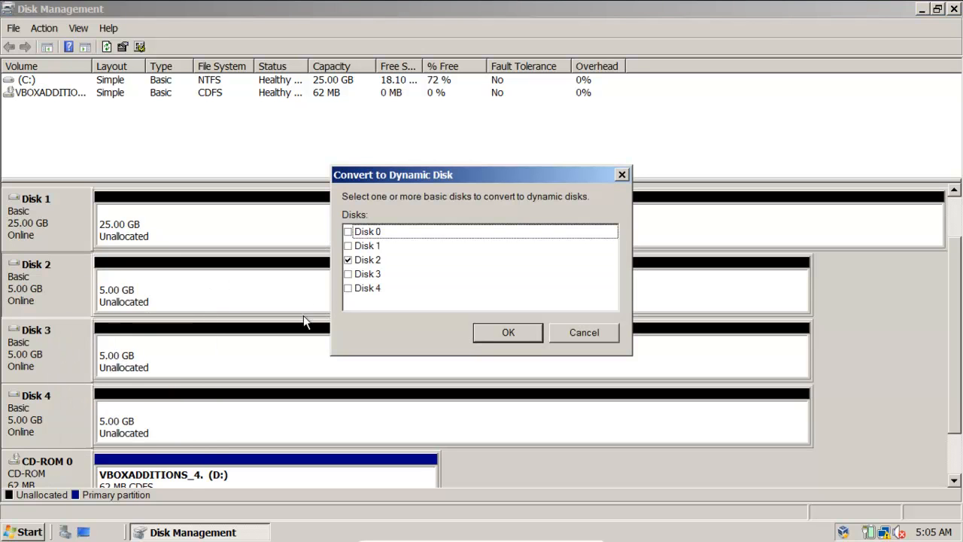
click(348, 274)
click(349, 288)
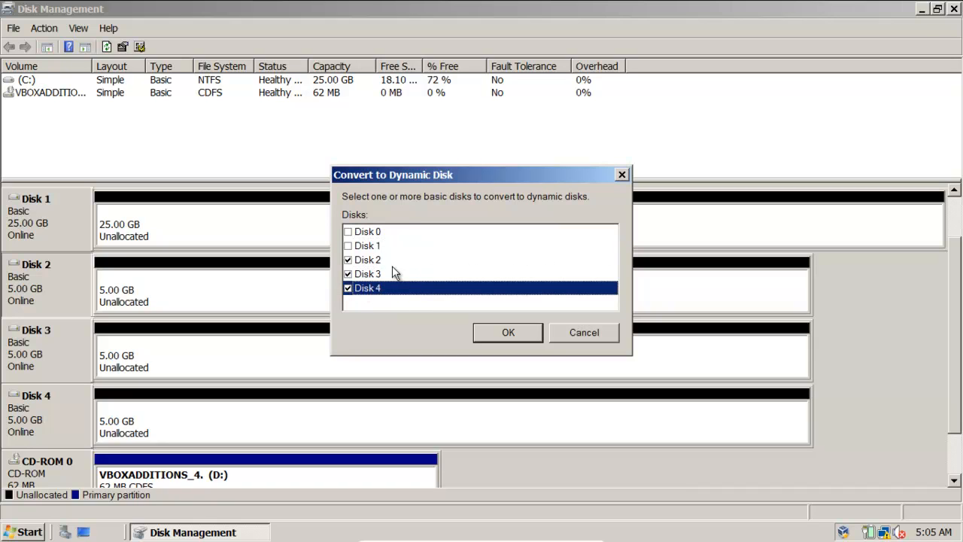
click(498, 334)
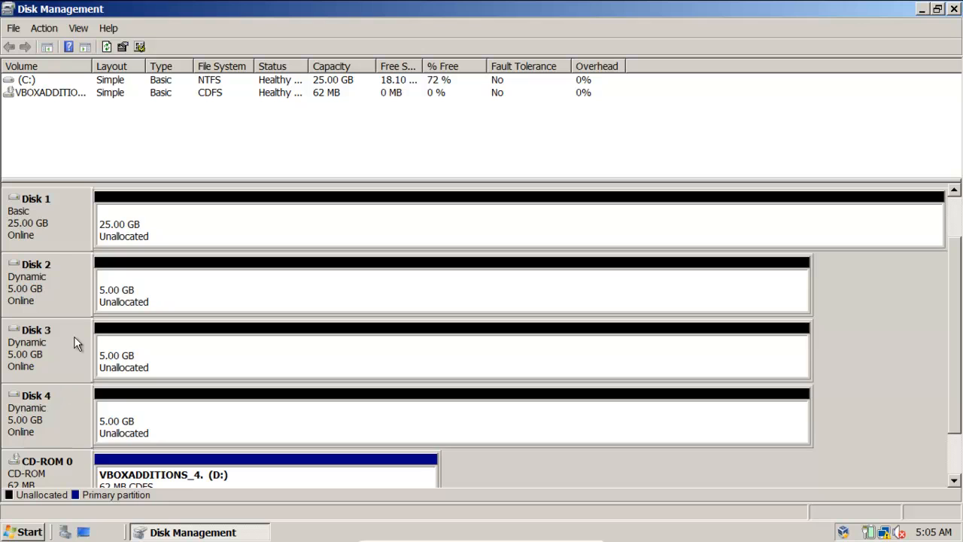
Start a new RAID-5 volume from Disk 2 and add Disk 3 and Disk 4 to its selected disks
right_click(45, 286)
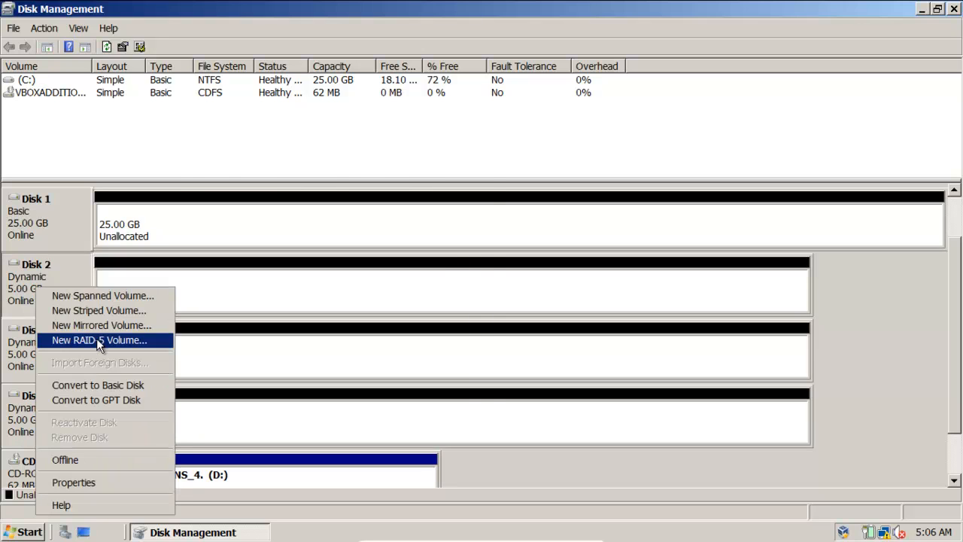
click(96, 338)
click(341, 386)
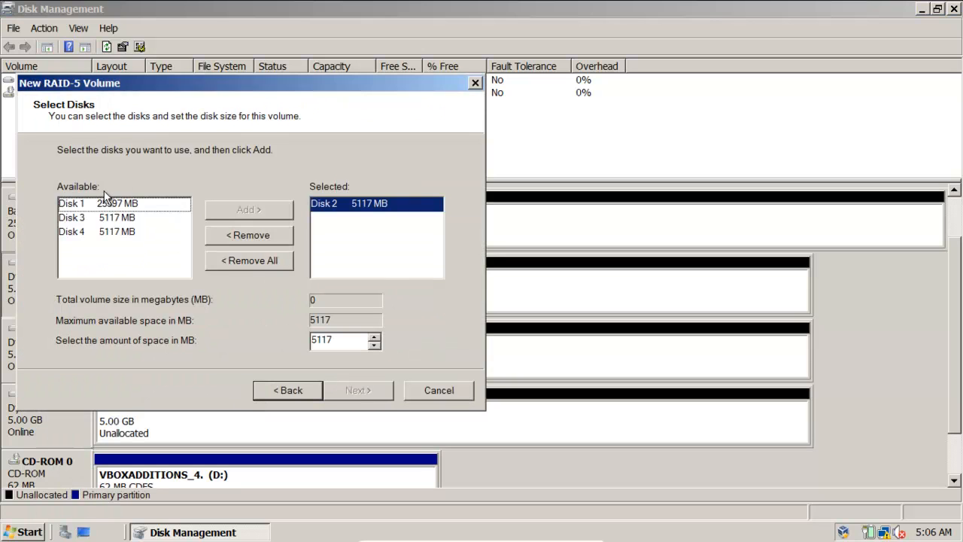
click(104, 218)
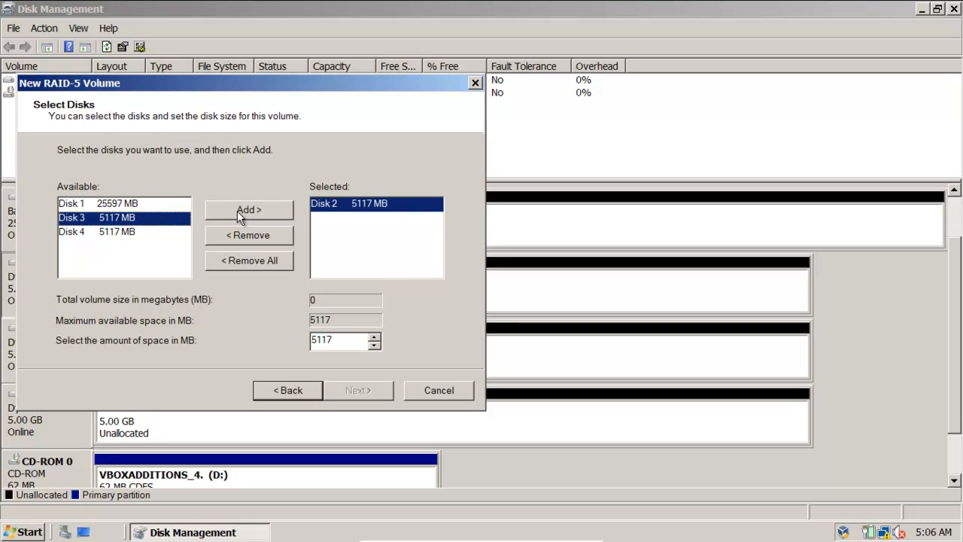
click(237, 211)
click(124, 218)
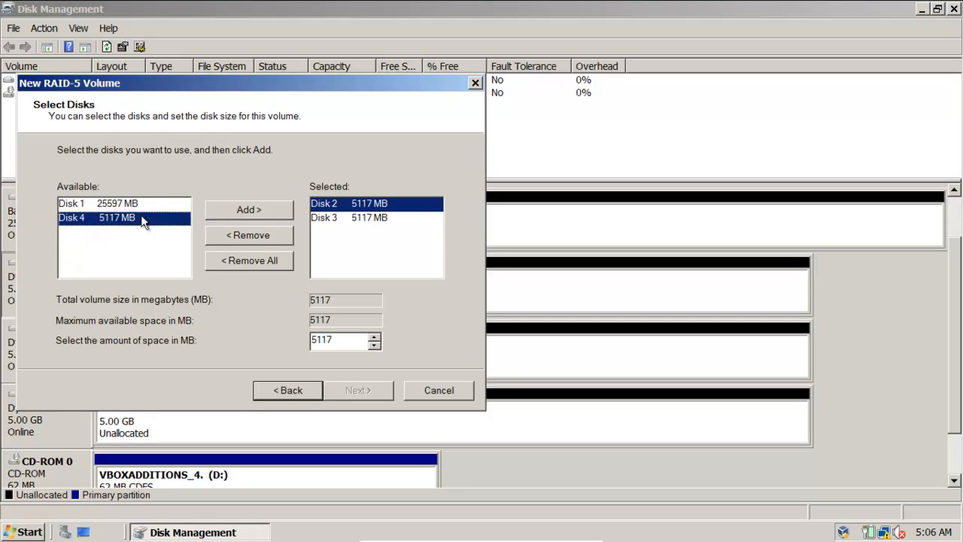
click(236, 208)
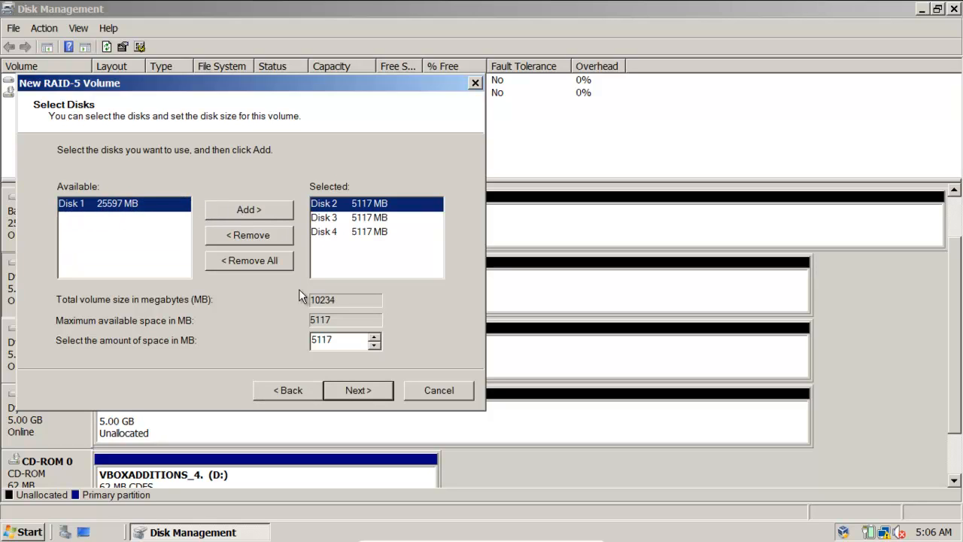
click(356, 390)
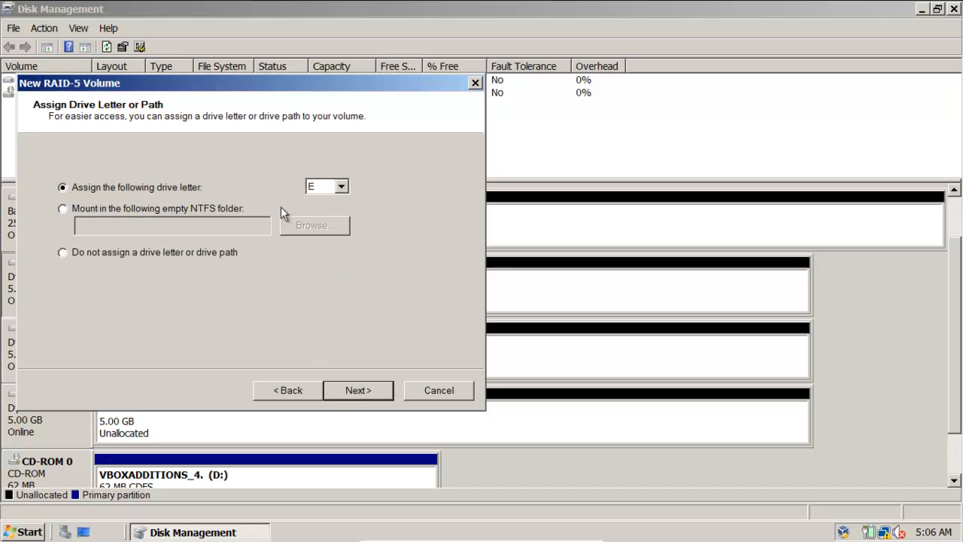
Assign drive letter E to the RAID-5 volume, set an NTFS quick format with the label Server_Data, and create it
click(357, 388)
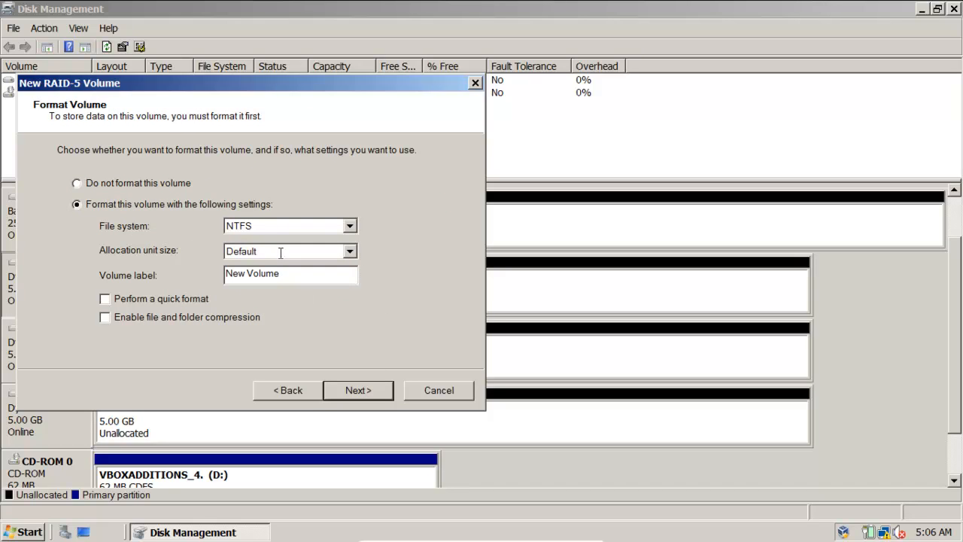
click(157, 297)
drag(290, 275, 222, 276)
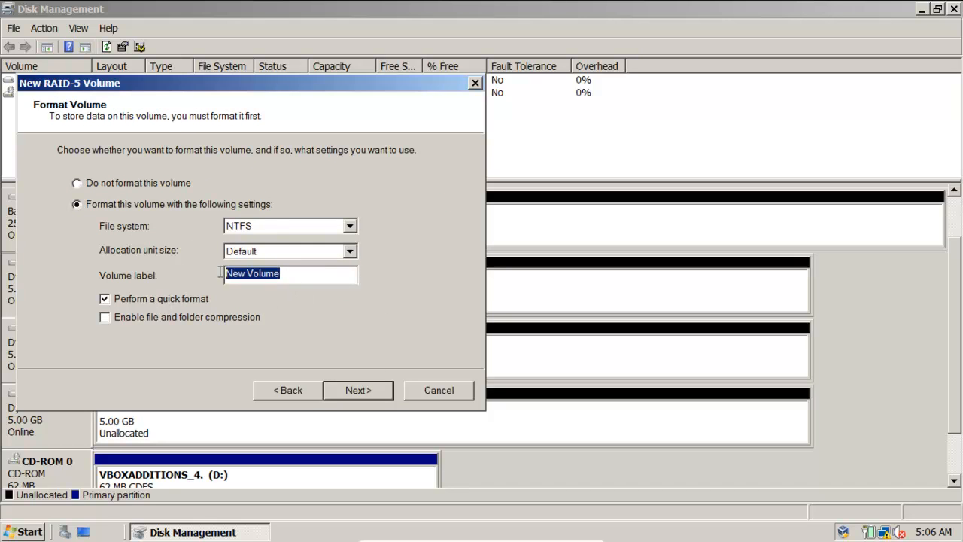
text(OS)
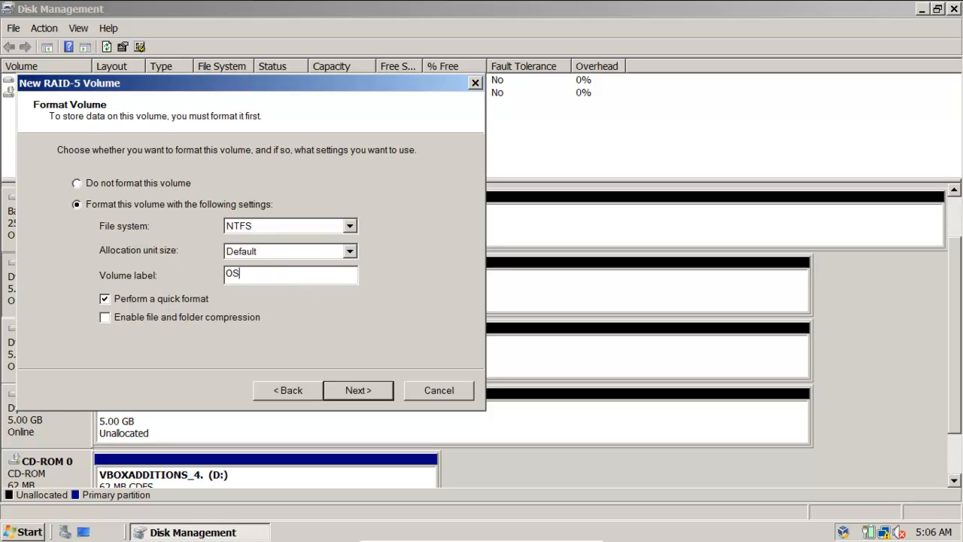
key(BackSpace)
key(BackSpace)
text(Server_Data)
click(365, 390)
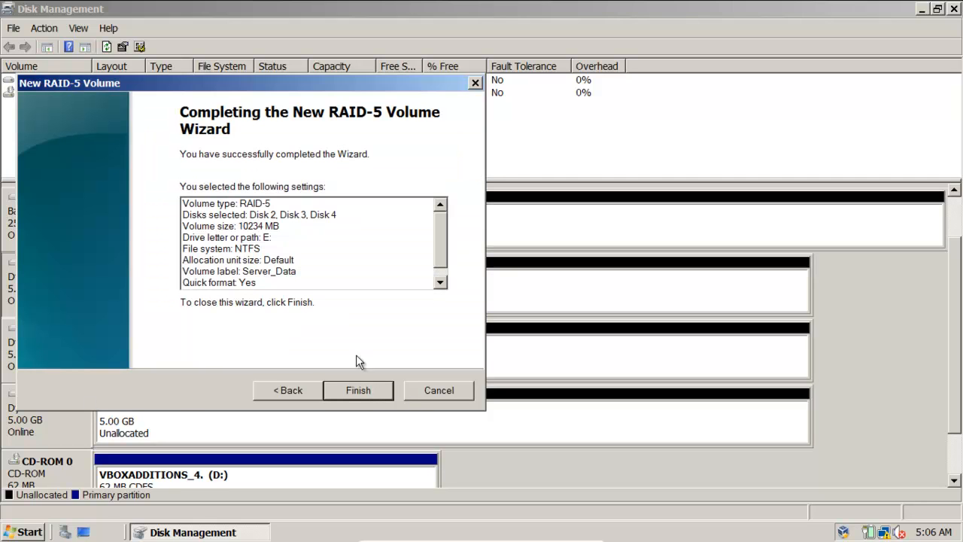
click(360, 390)
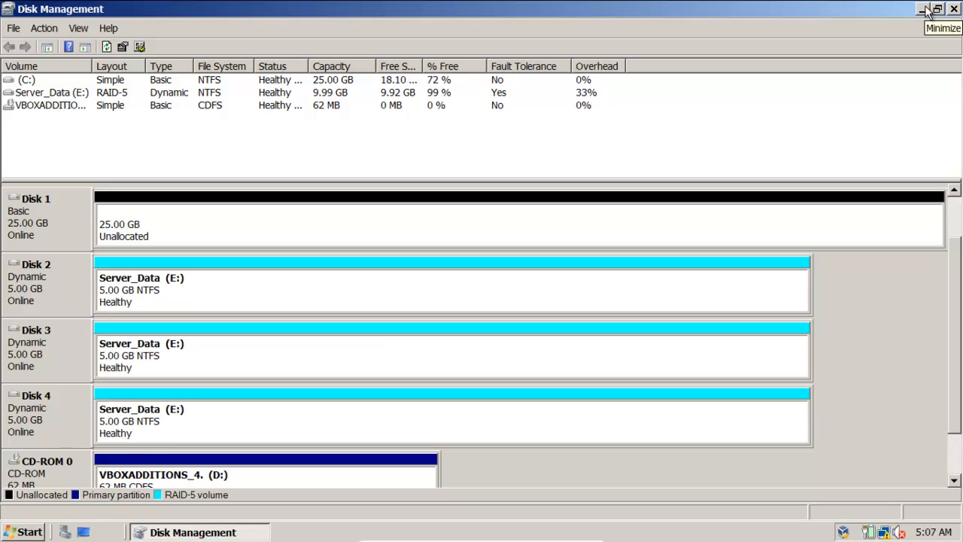
Minimize Disk Management, check the Server_Data (E:) drive's size and free space in the Computer window, and close that window
click(926, 9)
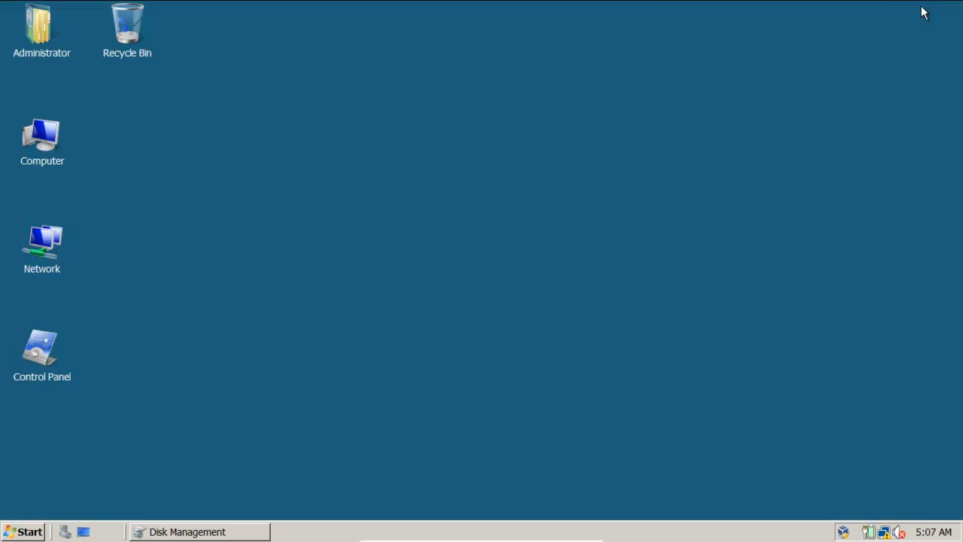
click(27, 533)
click(255, 210)
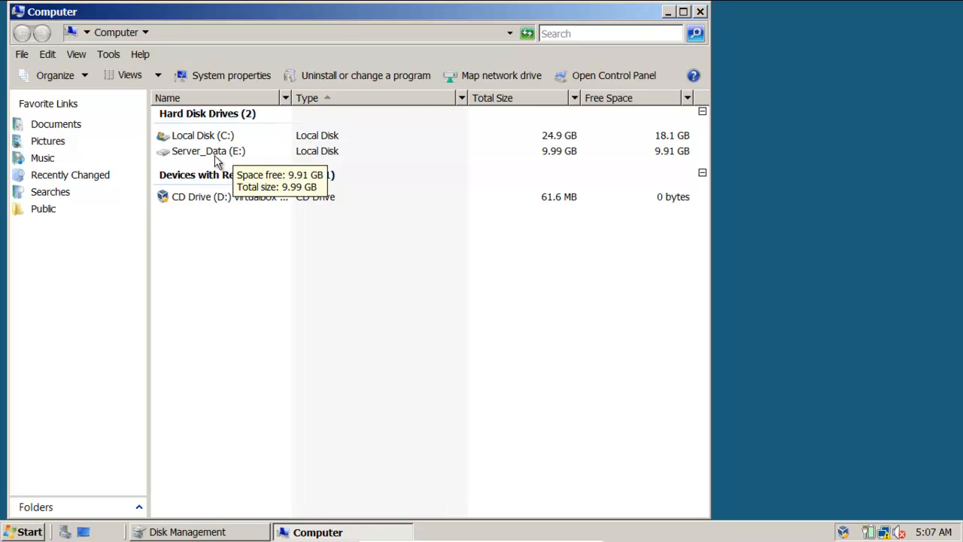
click(235, 155)
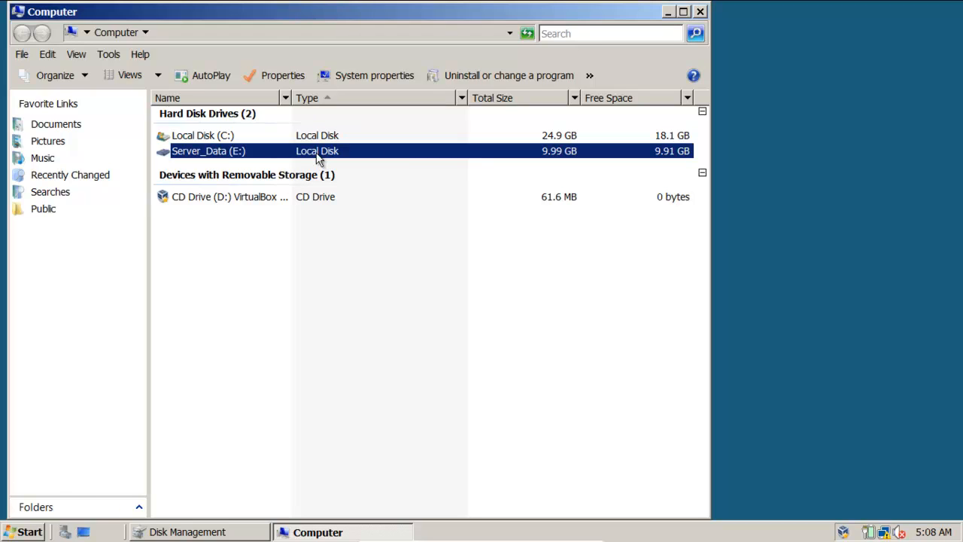
click(701, 12)
Return to Disk Management and convert the basic disks Disk 0 and Disk 1 to dynamic disks, accepting the boot warning
click(164, 533)
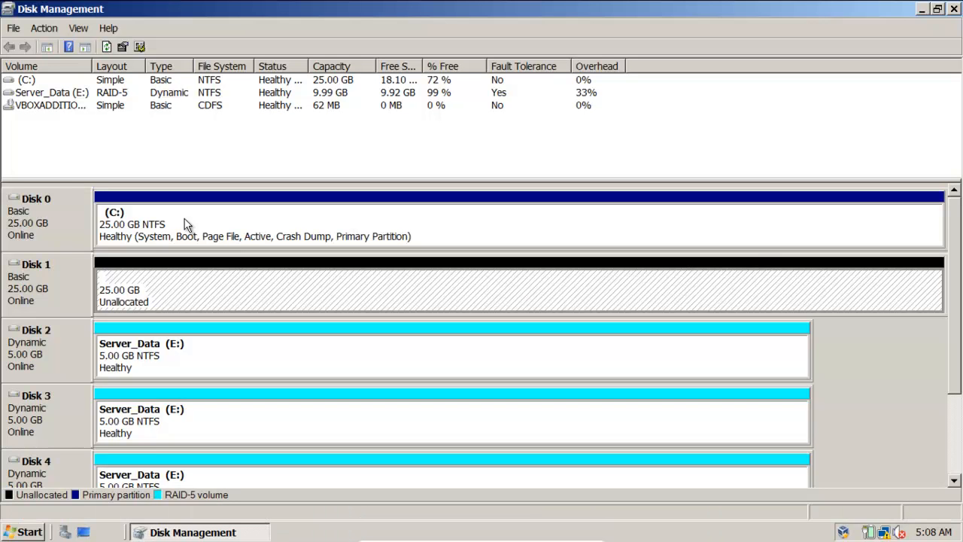
right_click(42, 222)
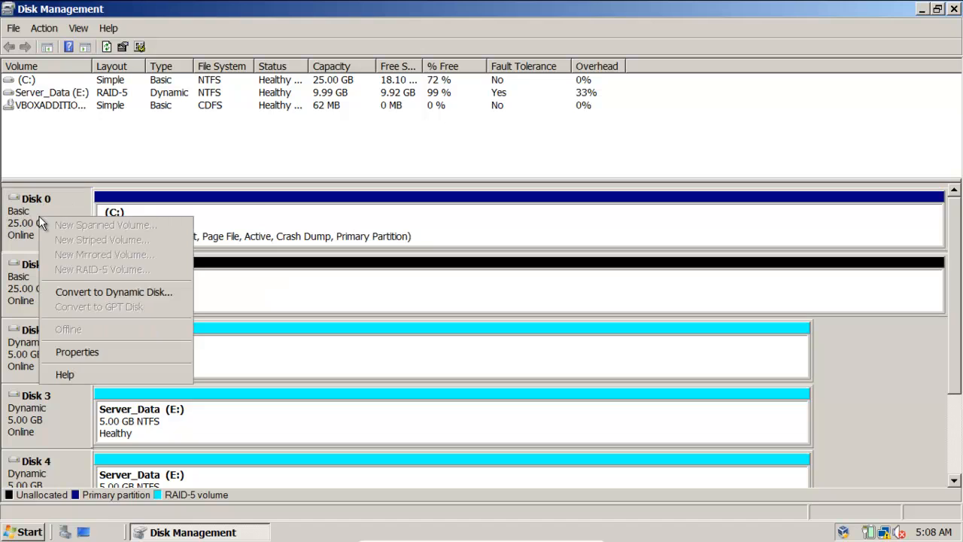
click(109, 291)
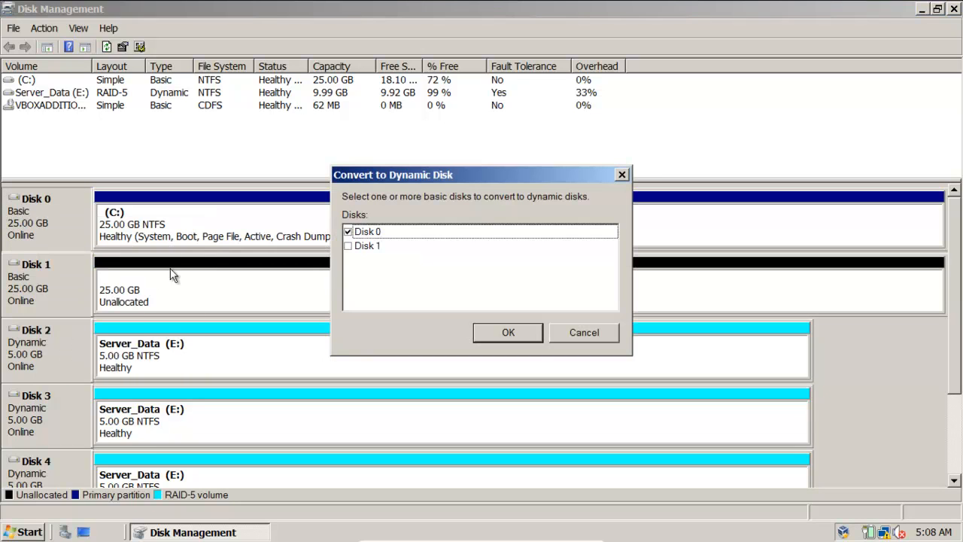
click(348, 247)
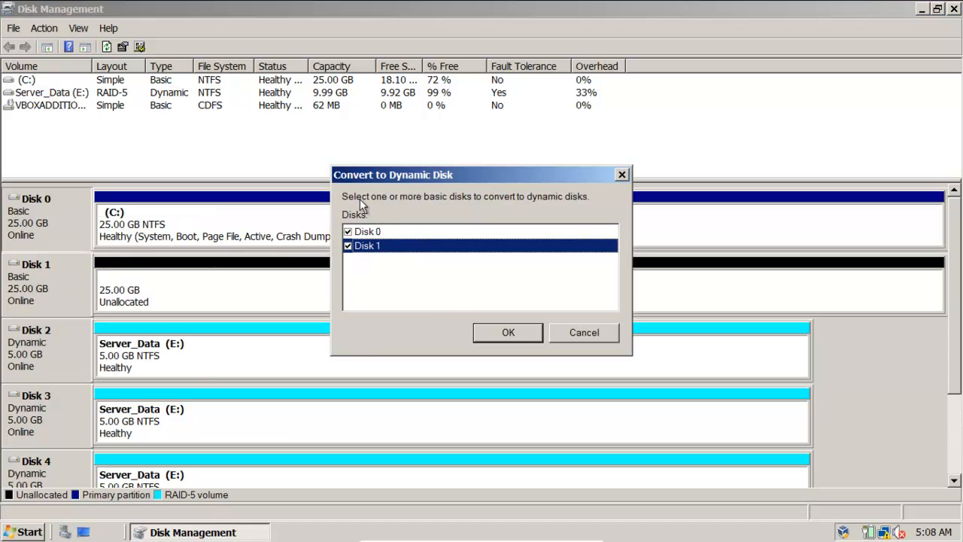
click(506, 337)
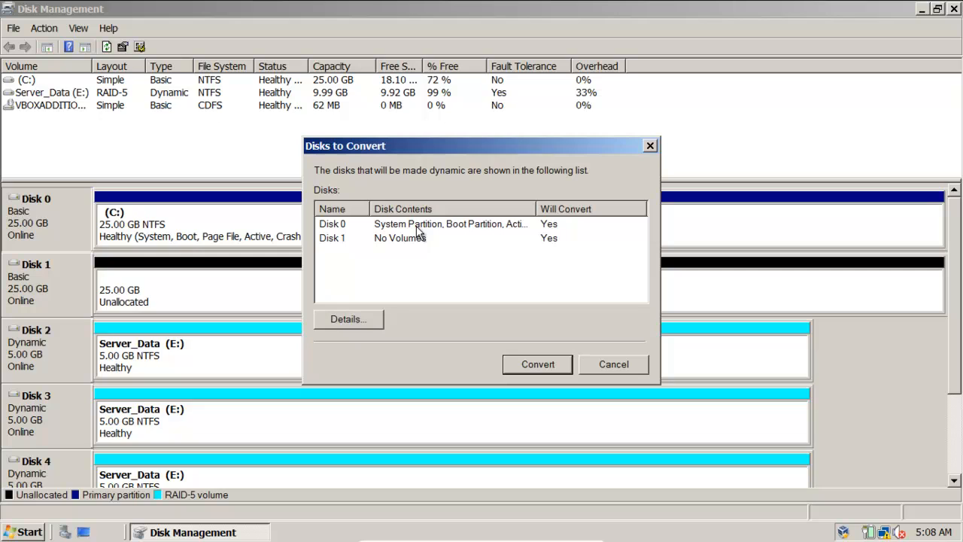
click(514, 365)
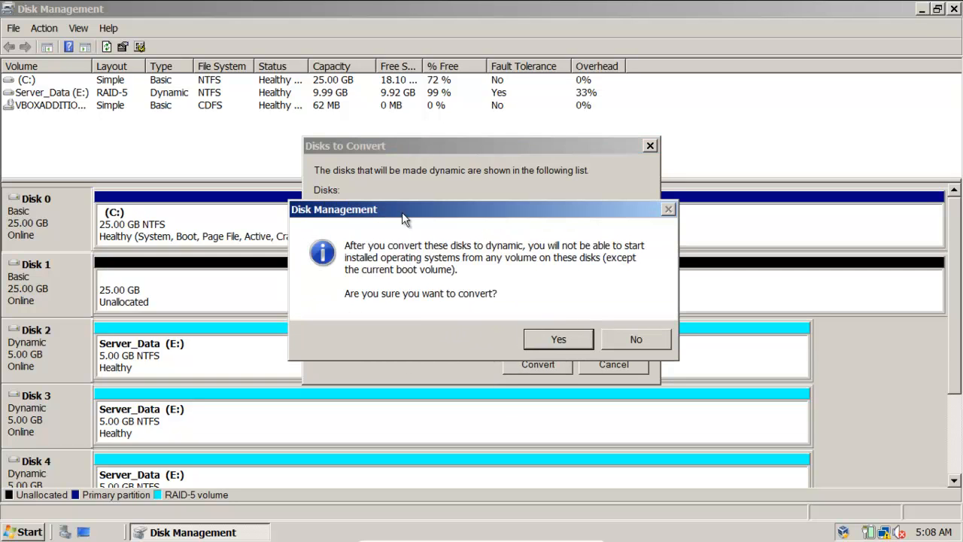
click(558, 339)
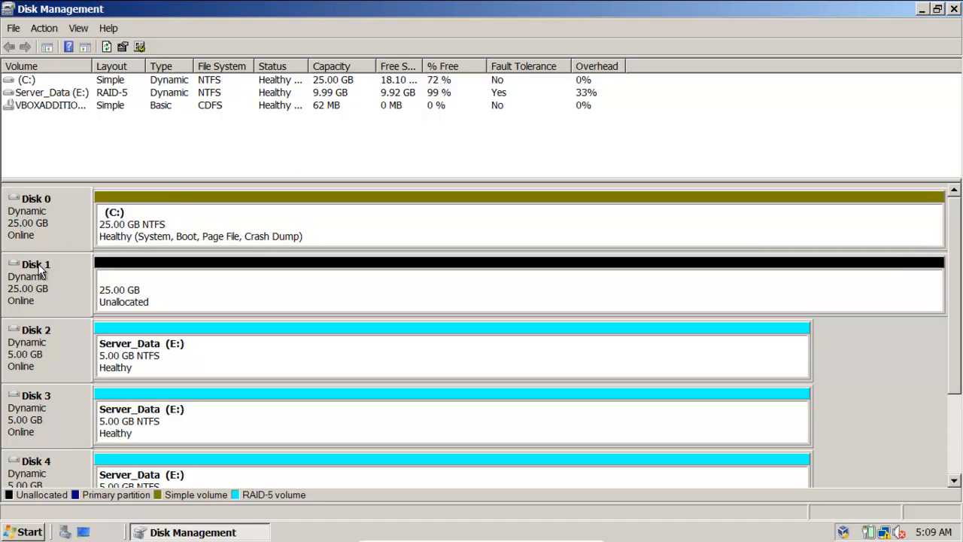
Add a mirror of the C: volume on Disk 1, check its layout in the volume list, and close Disk Management
right_click(301, 219)
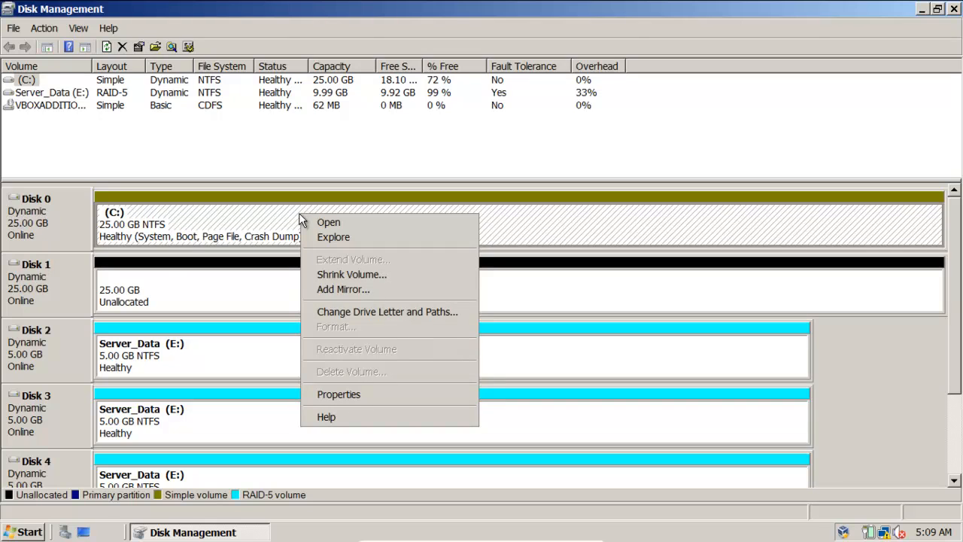
click(353, 290)
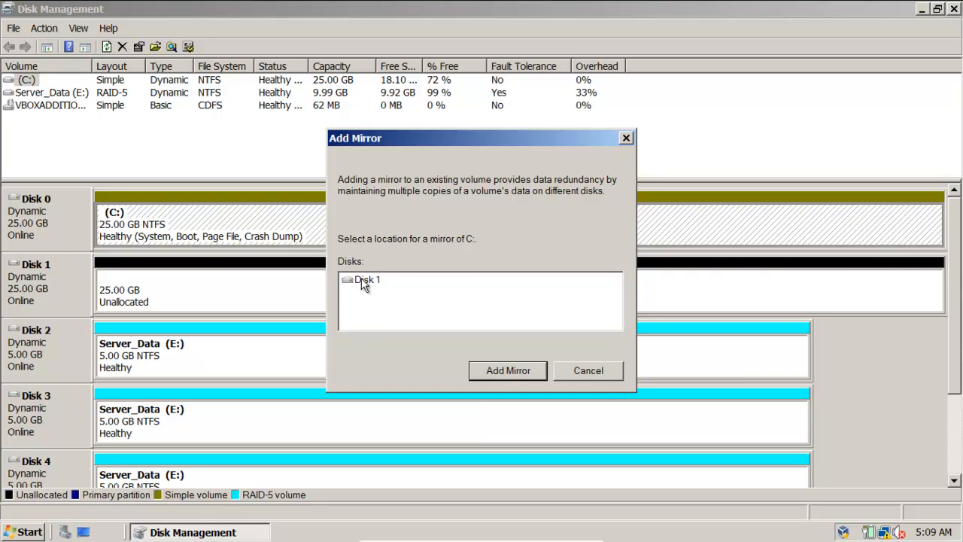
click(513, 371)
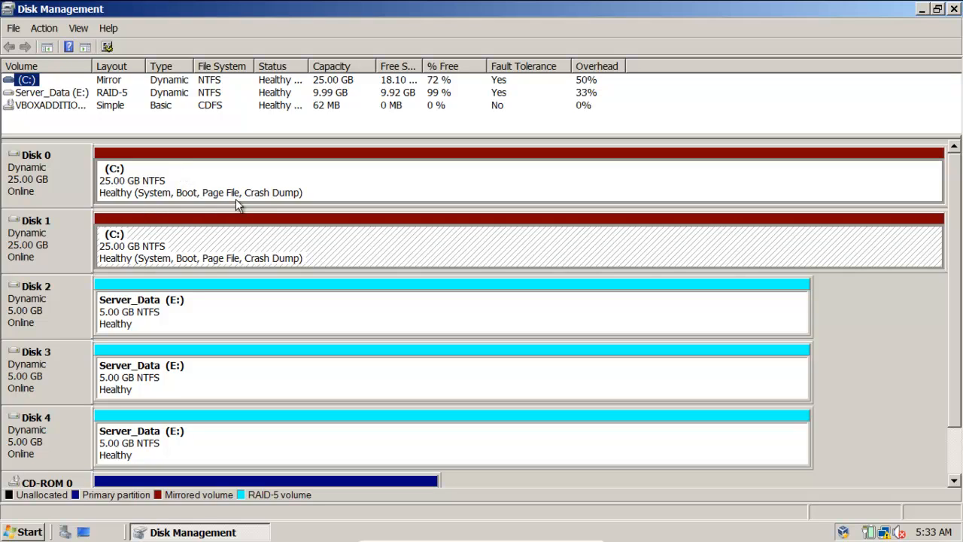
click(113, 84)
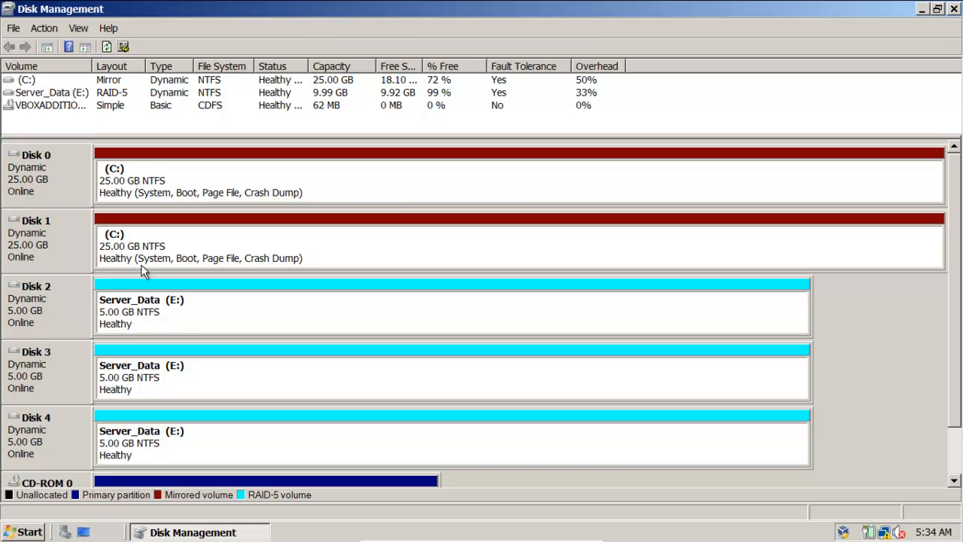
click(953, 9)
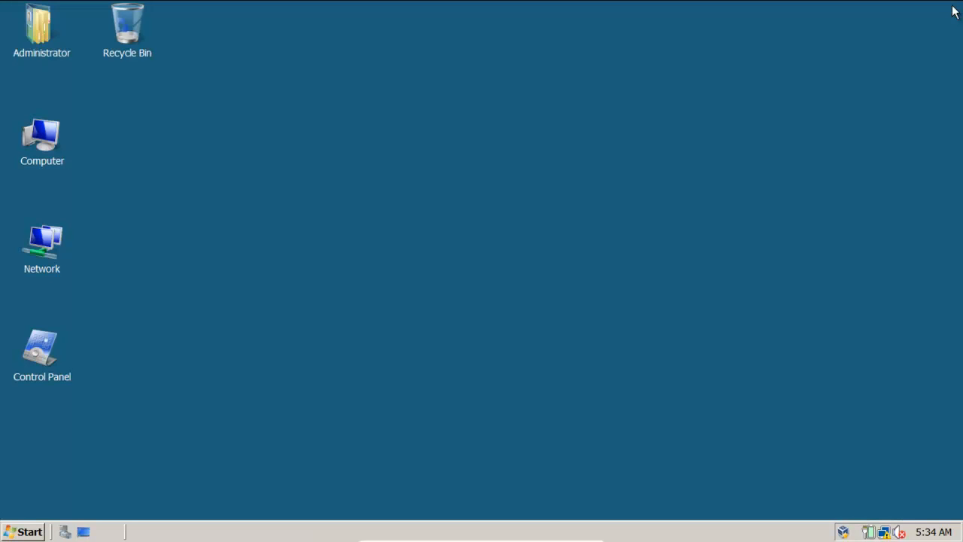
Open the Computer window, maximize it, and check the size and free space of Server_Data (E:) and Local Disk (C:)
click(26, 532)
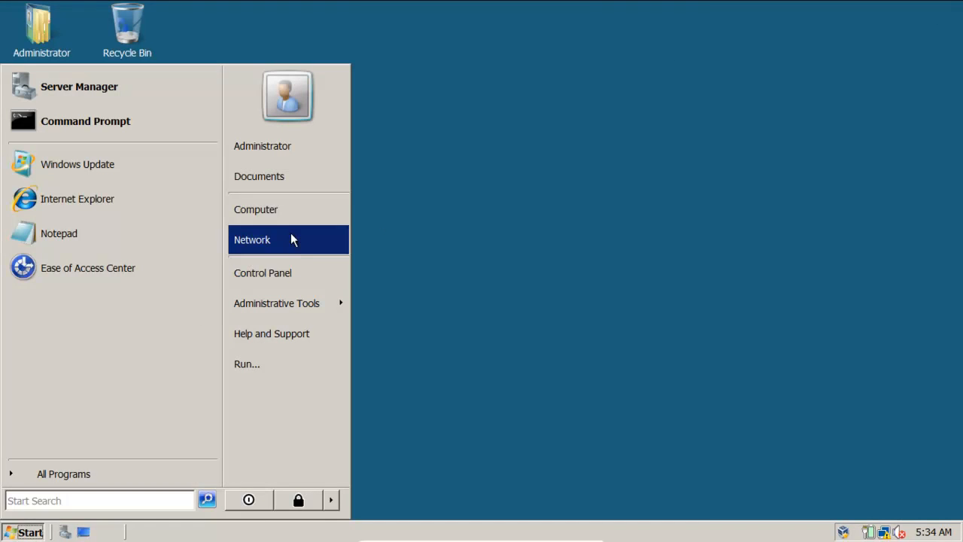
click(290, 210)
click(215, 151)
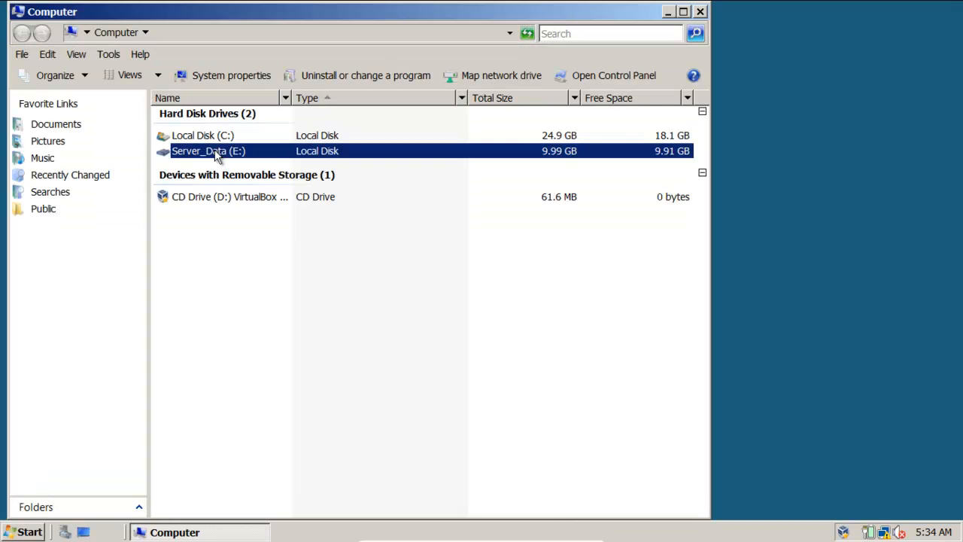
click(683, 11)
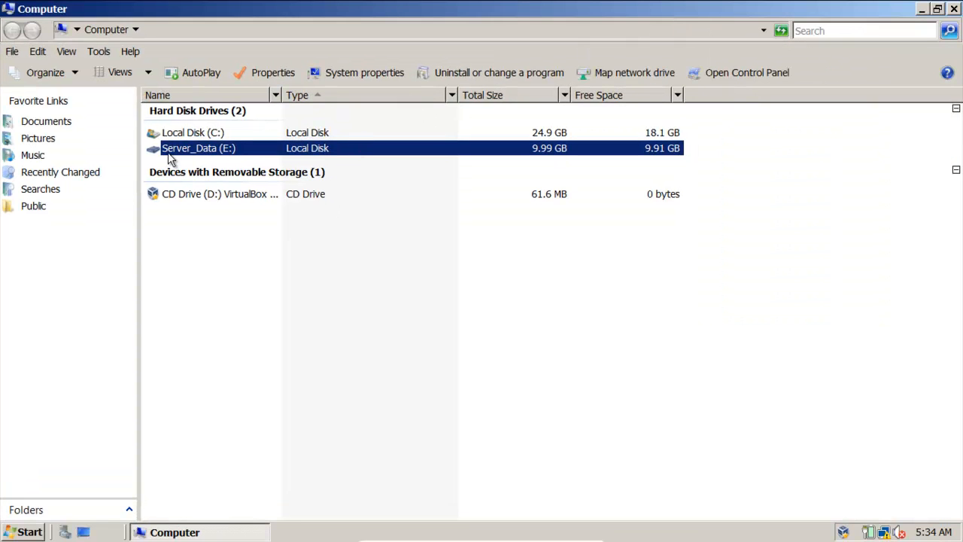
mouse_move(172, 160)
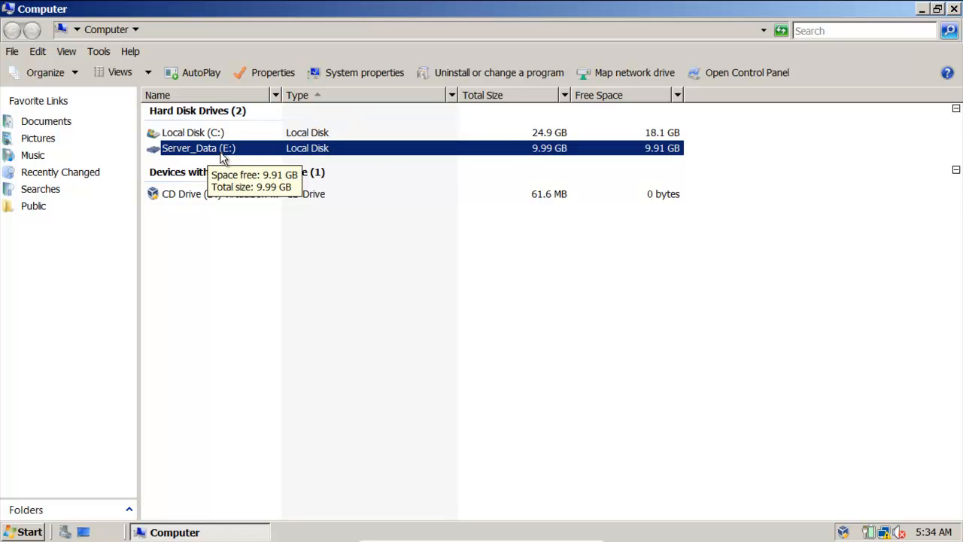
click(203, 136)
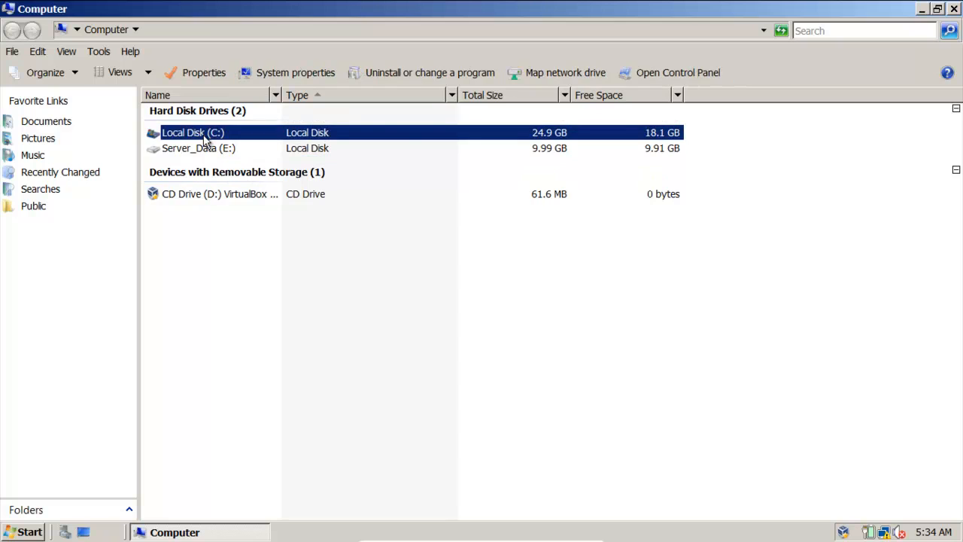